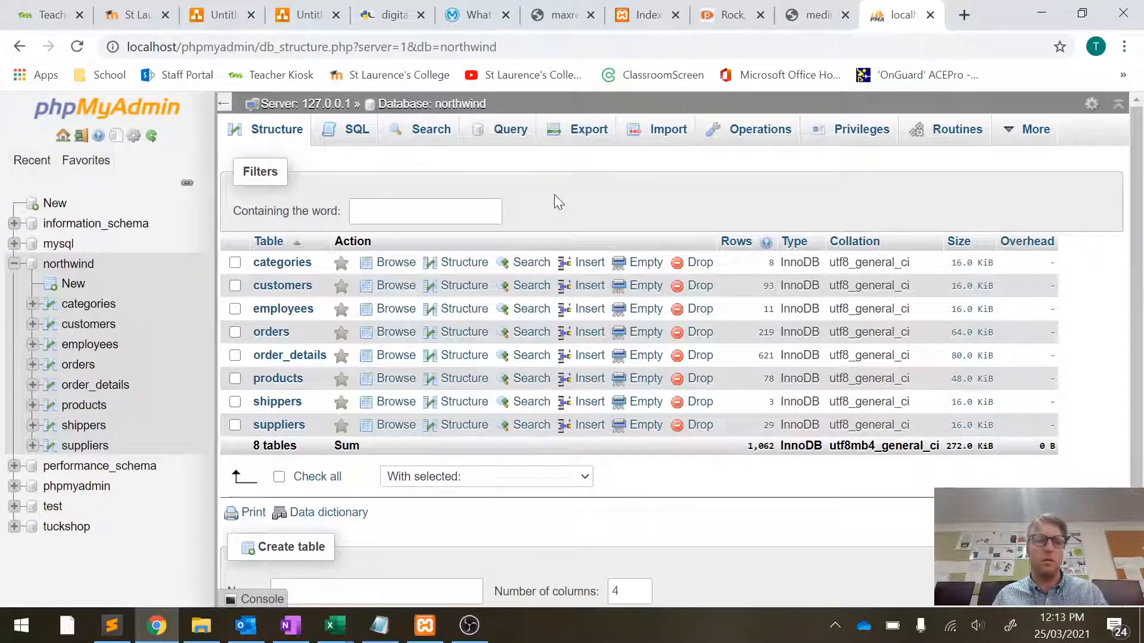
Start a new table in the northwind database and name it users
left_click(74, 283)
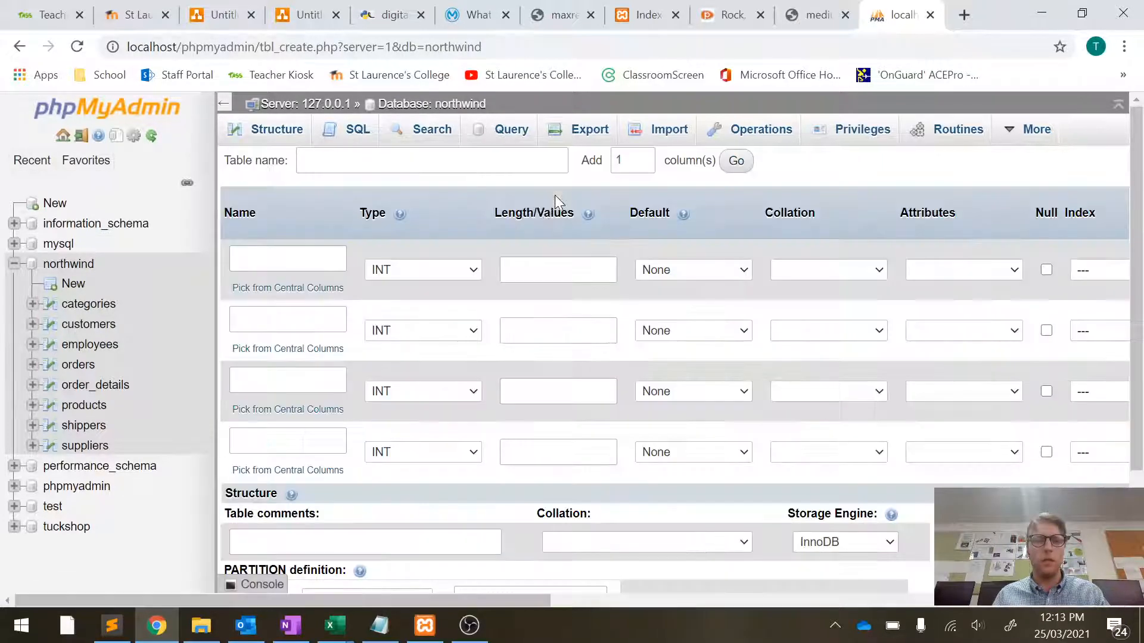
left_click(400, 161)
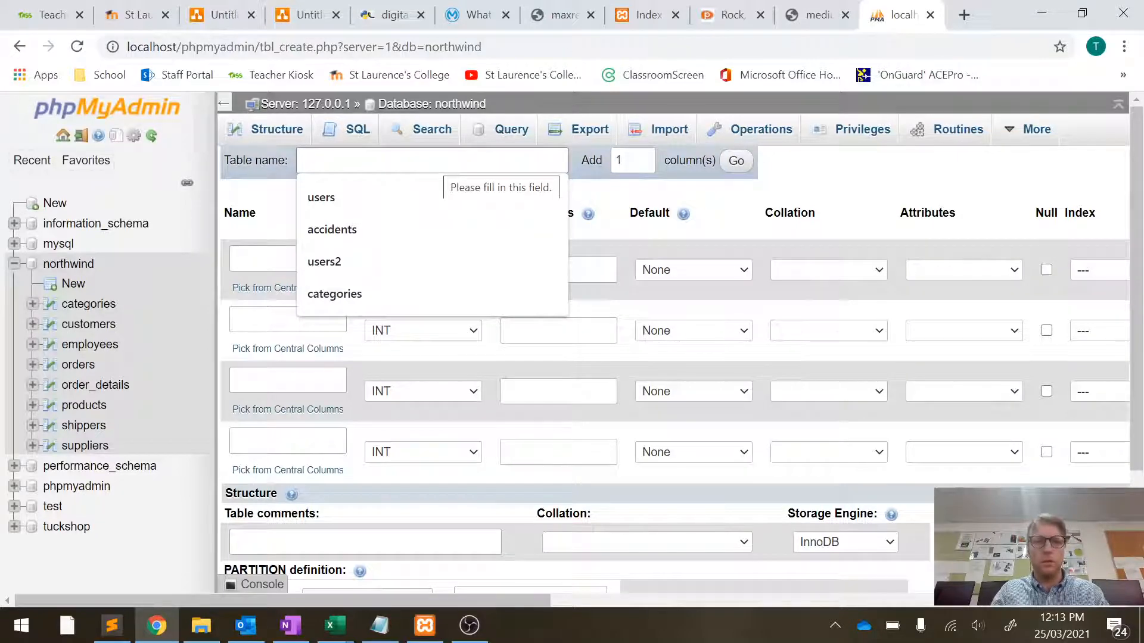
type("user")
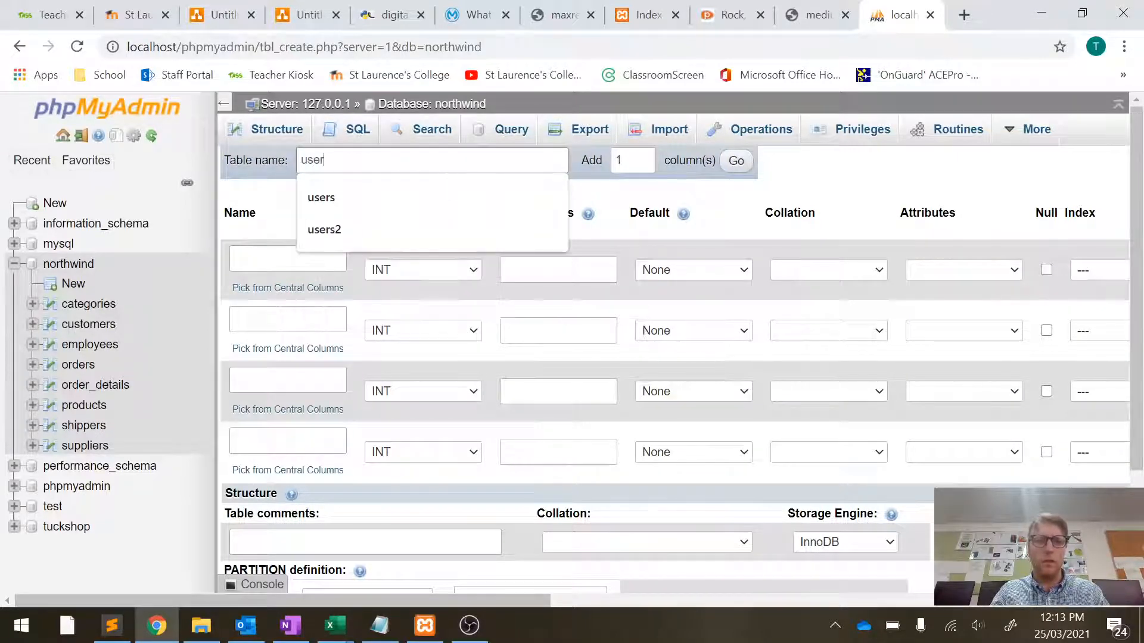
type("s")
left_click(927, 177)
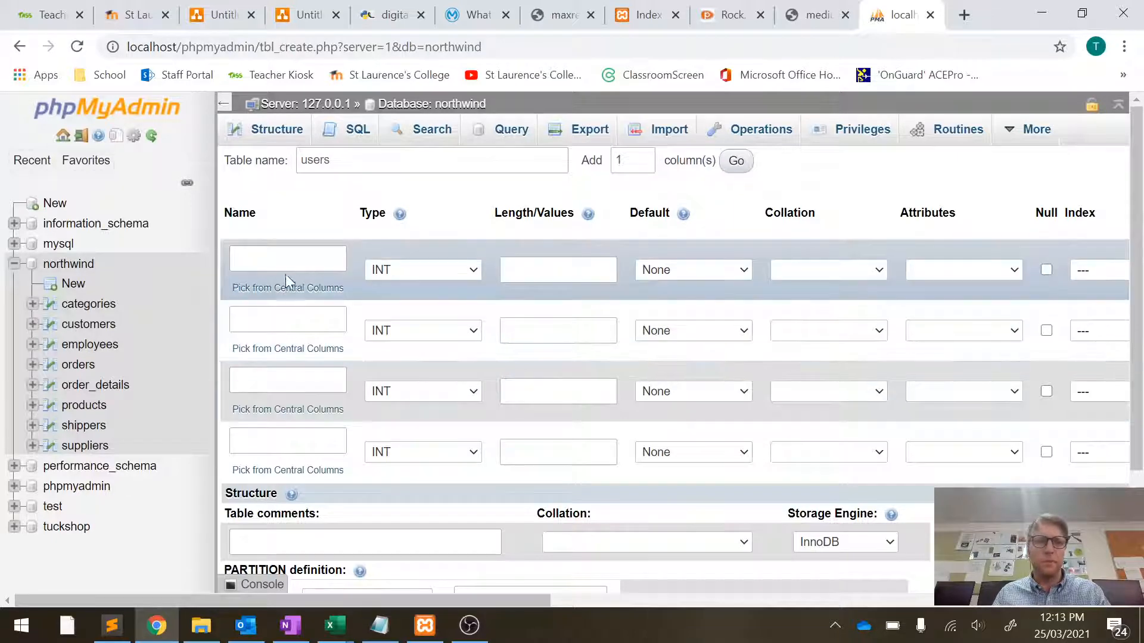
Define the first column as UserID with type INT, making it an auto-incrementing primary key
left_click(286, 261)
type("UserID")
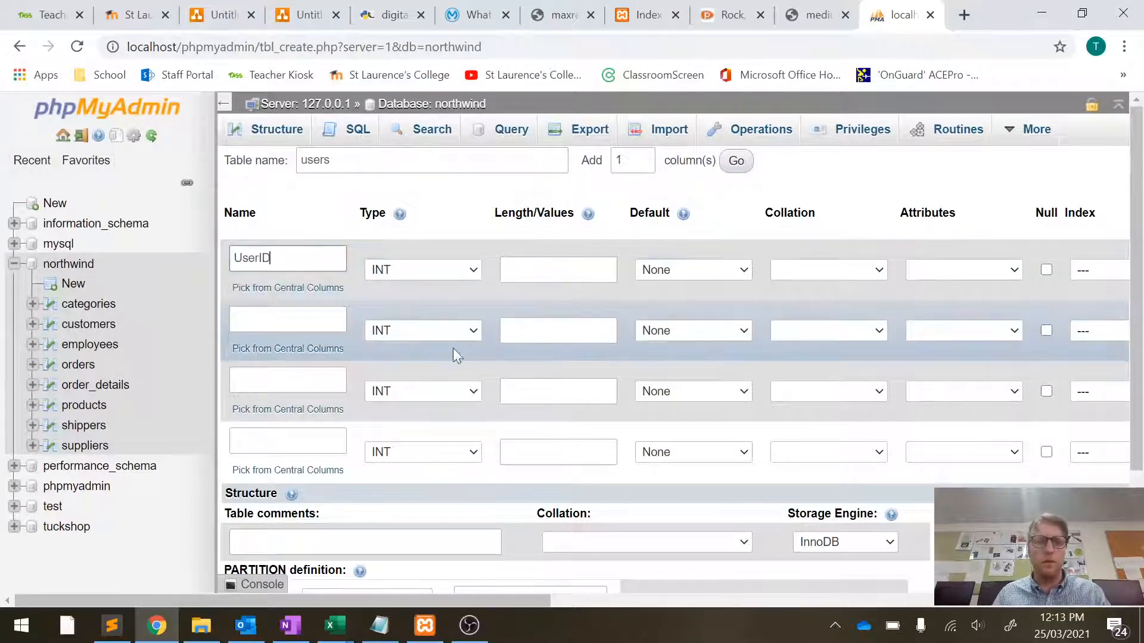
left_click(425, 266)
left_click(425, 266)
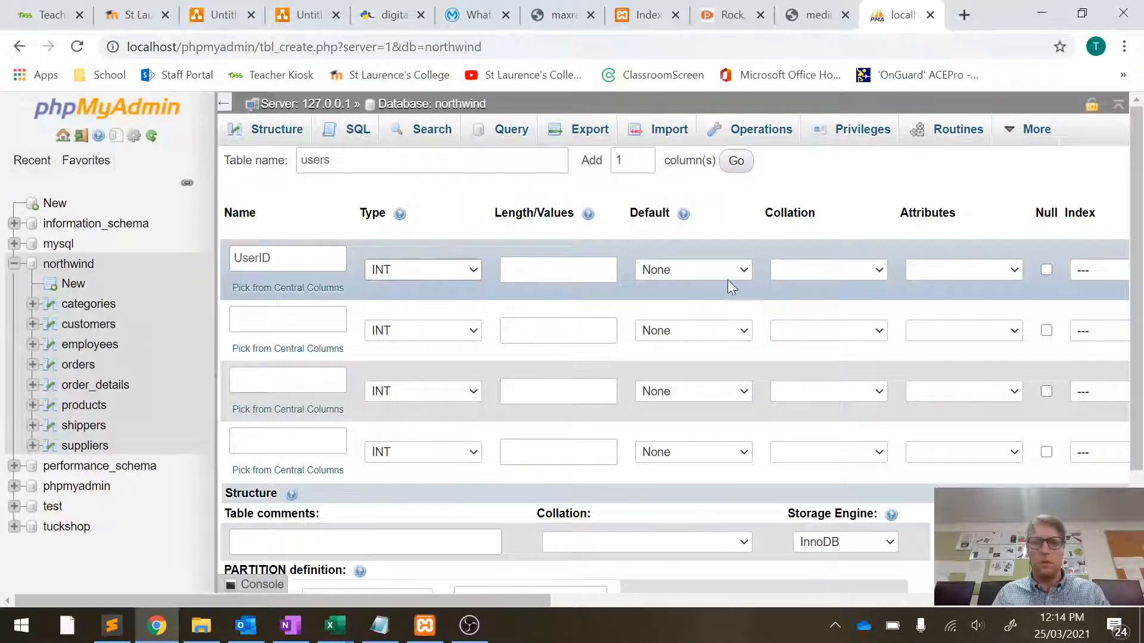
key("ctrl+minus")
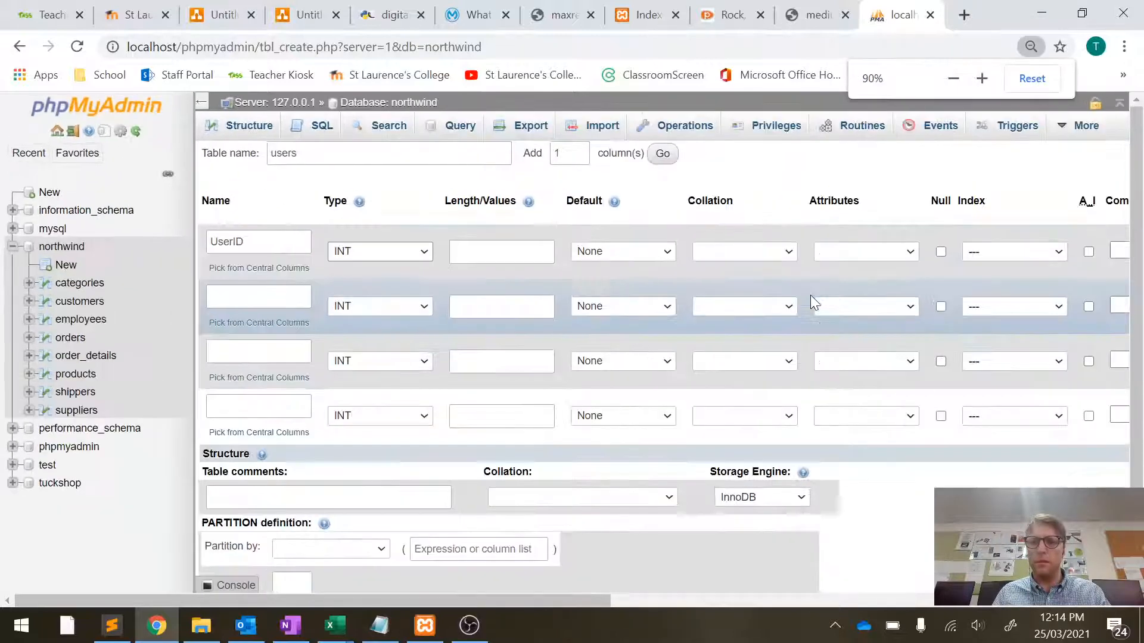
key("ctrl+plus")
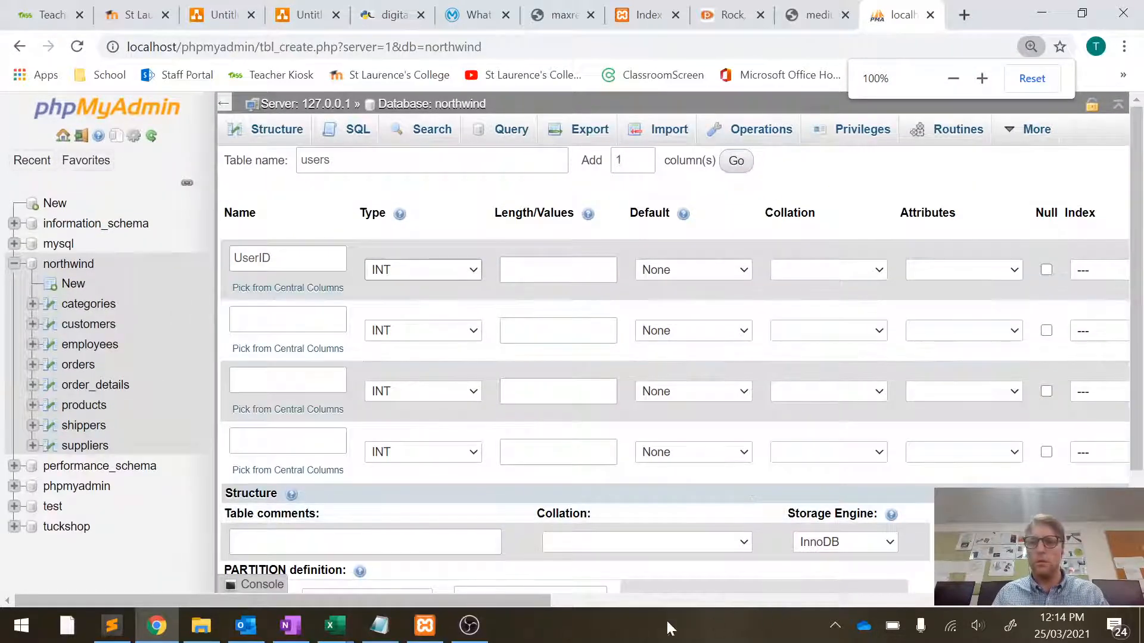
left_click_drag(546, 600, 694, 595)
left_click(896, 269)
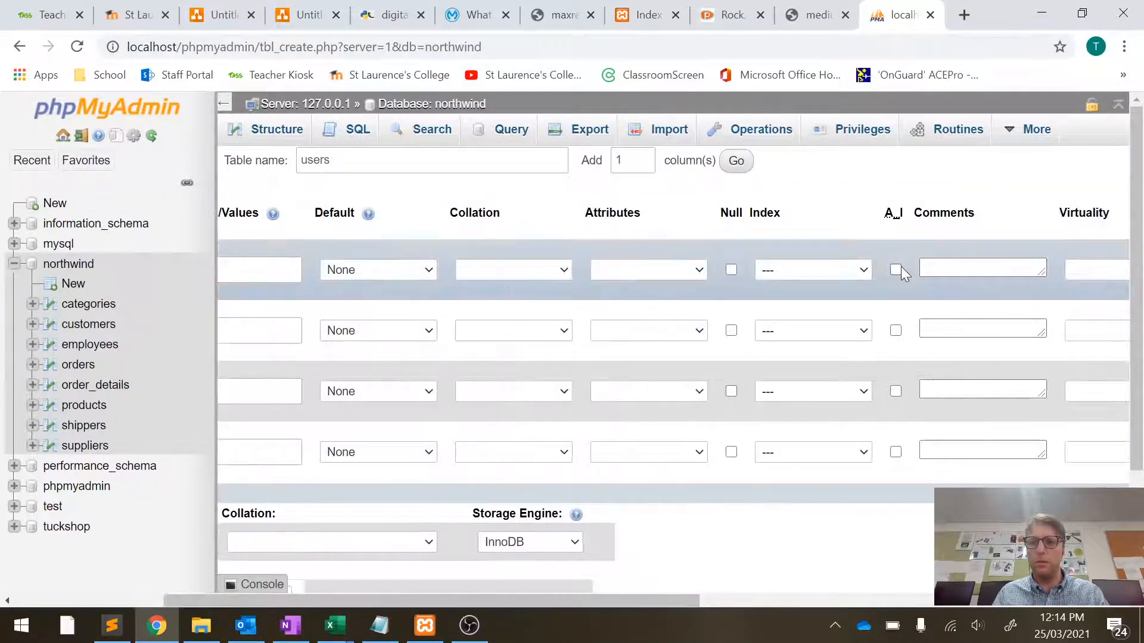
scroll(856, 344, "right", 1)
scroll(856, 345, "left", 5)
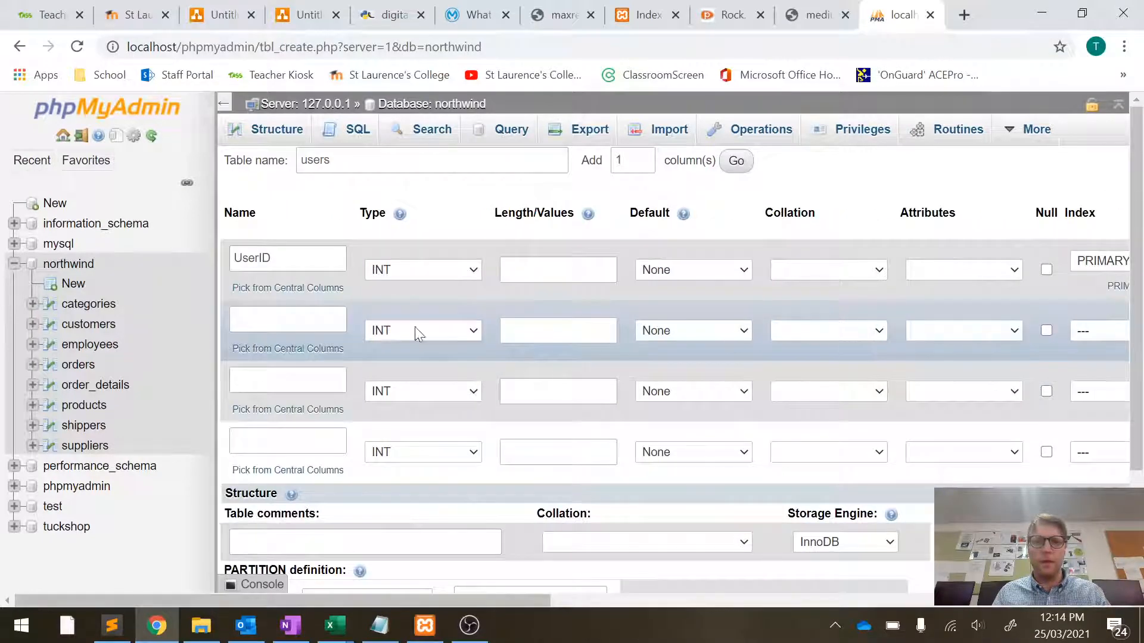
scroll(877, 305, "right", 1)
scroll(877, 305, "left", 2)
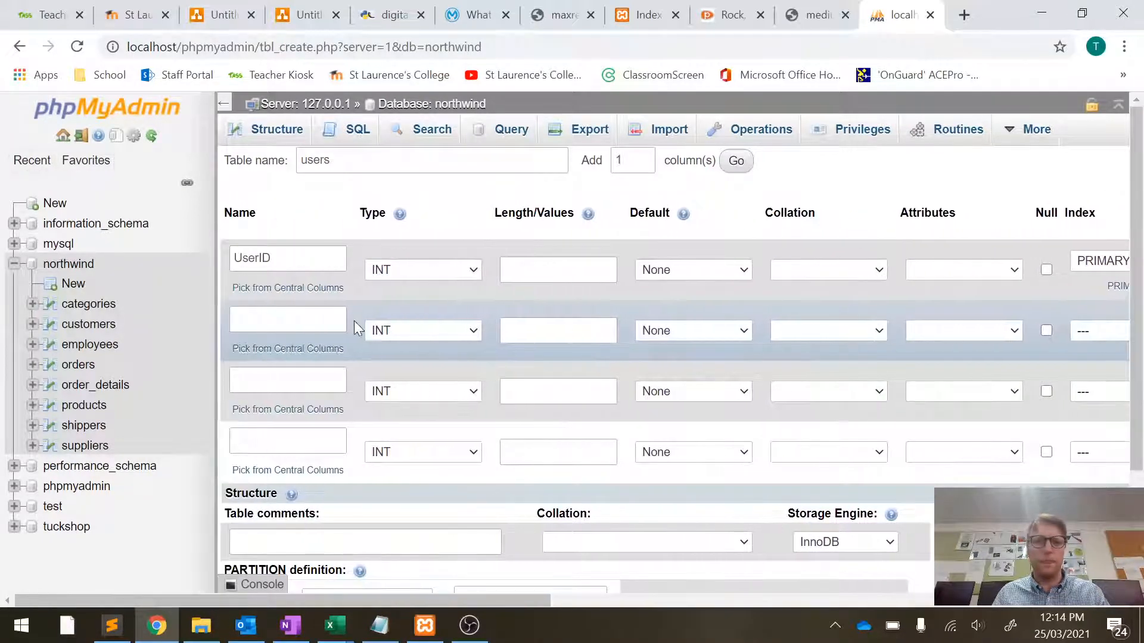
Name the second column FirstName and set its type to VARCHAR
left_click(316, 323)
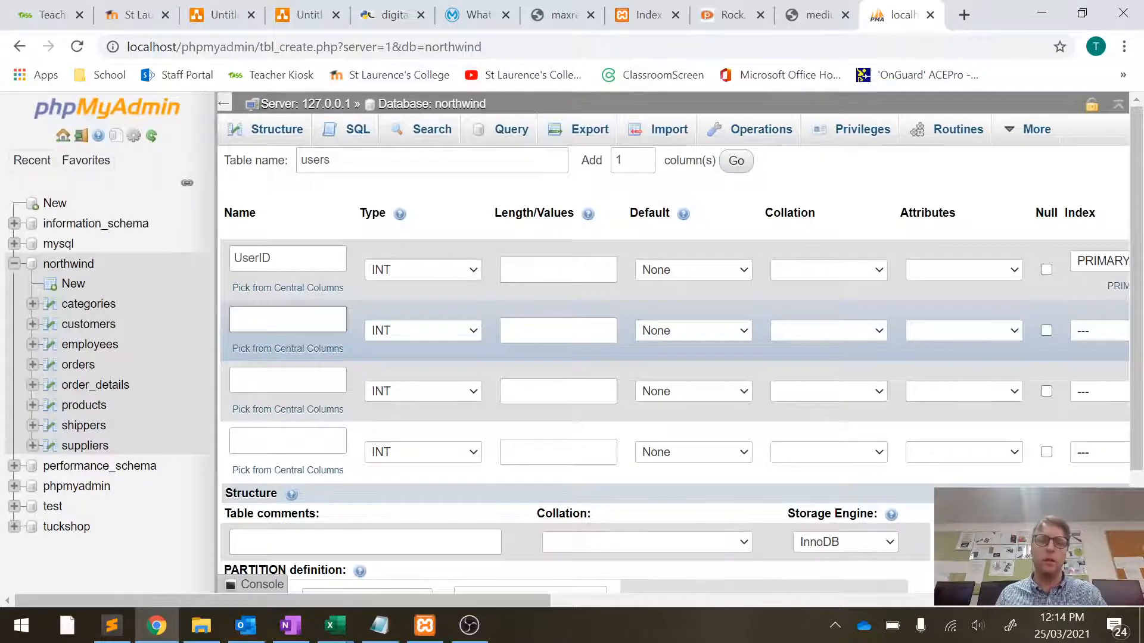
left_click(316, 323)
type("Fir")
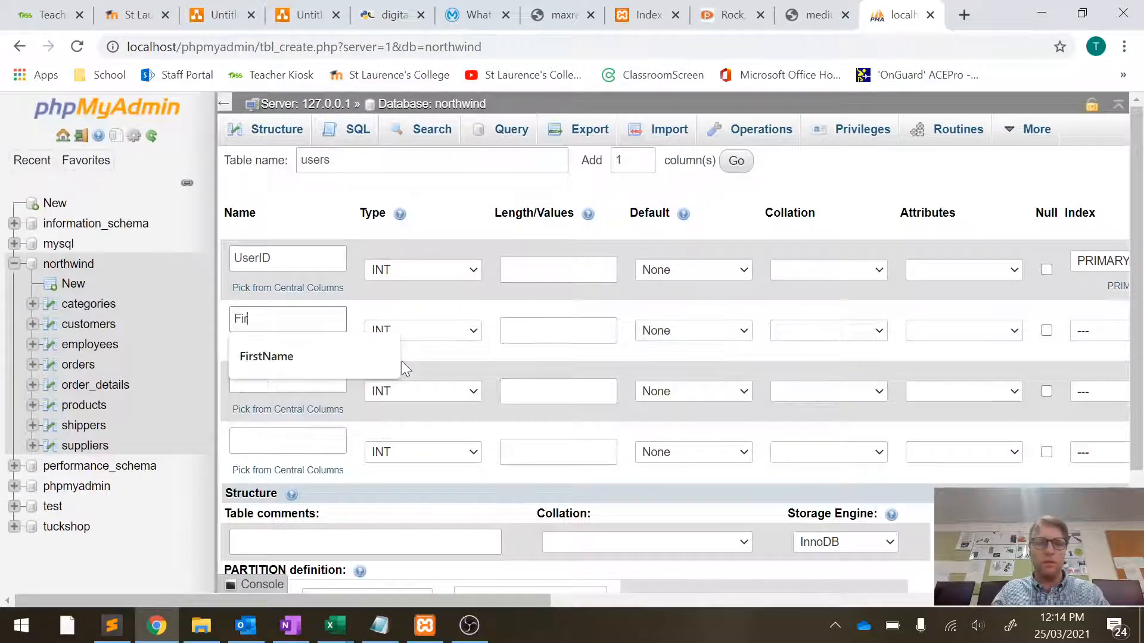
type("stName")
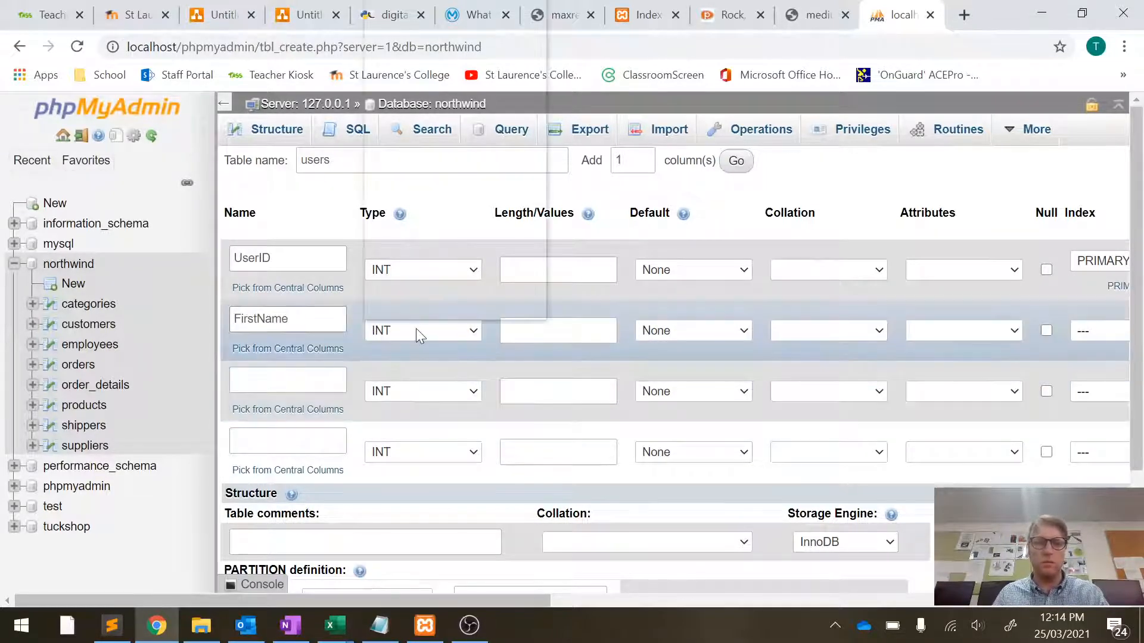
left_click(452, 31)
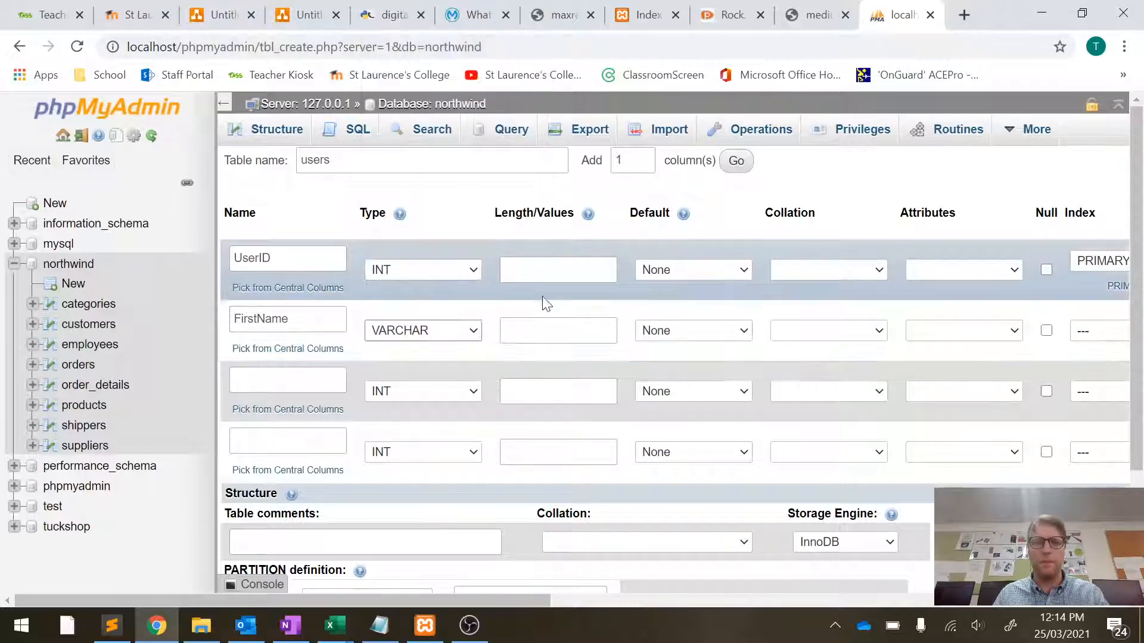
Set the length of the UserID column to 11 and of the FirstName column to 255
left_click(546, 331)
left_click(554, 270)
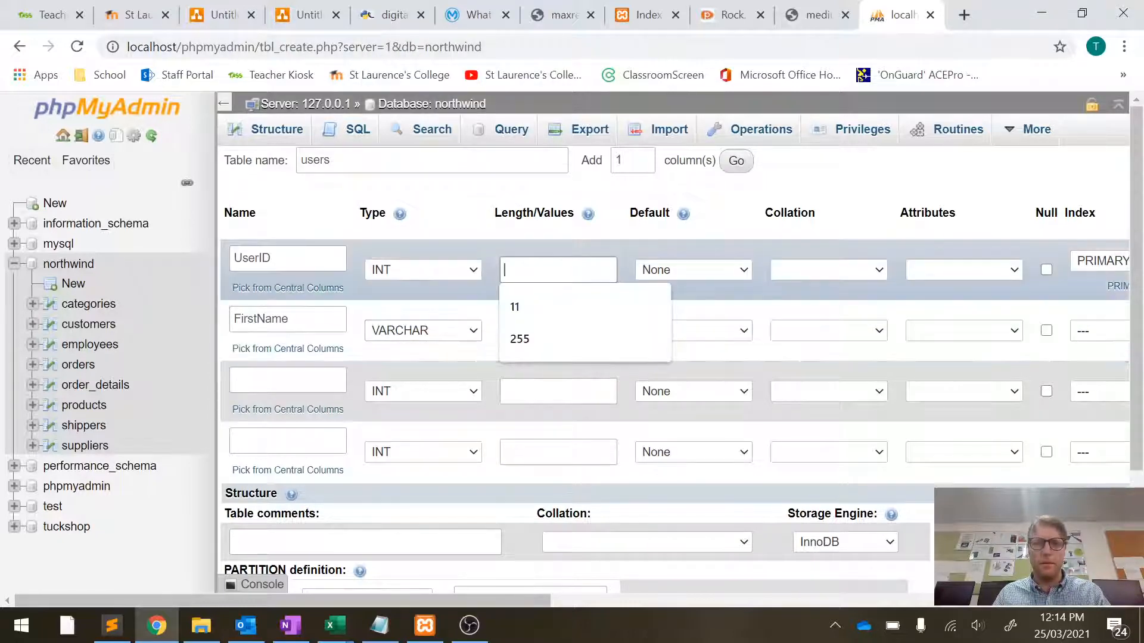
type("11")
left_click(547, 331)
type("255")
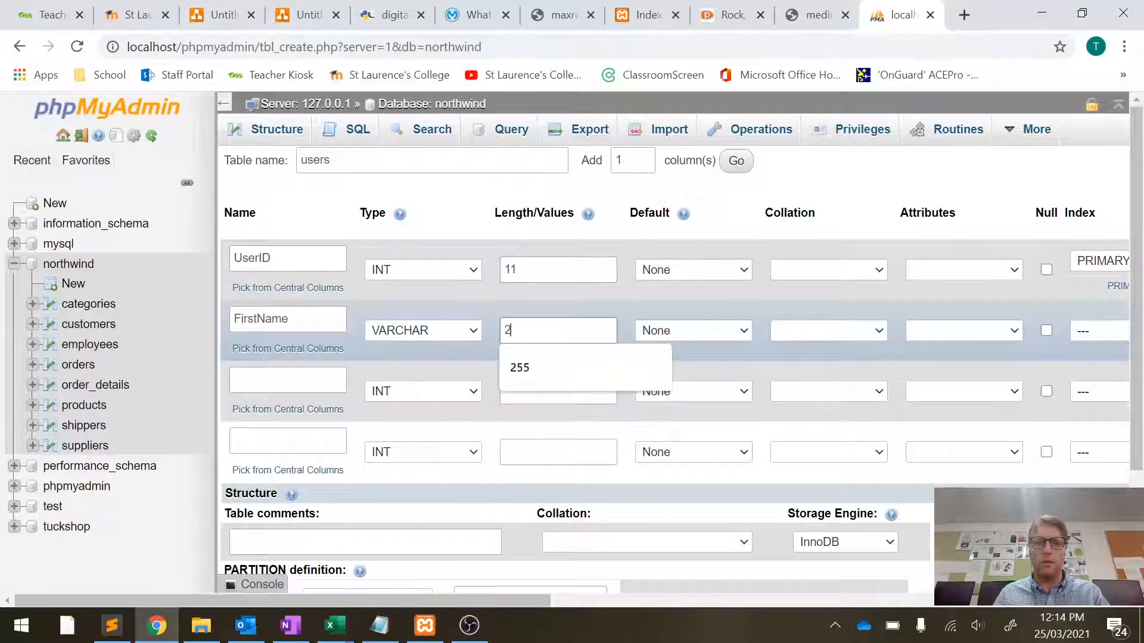
Define the third column as Surname with type VARCHAR and length 255
left_click(422, 382)
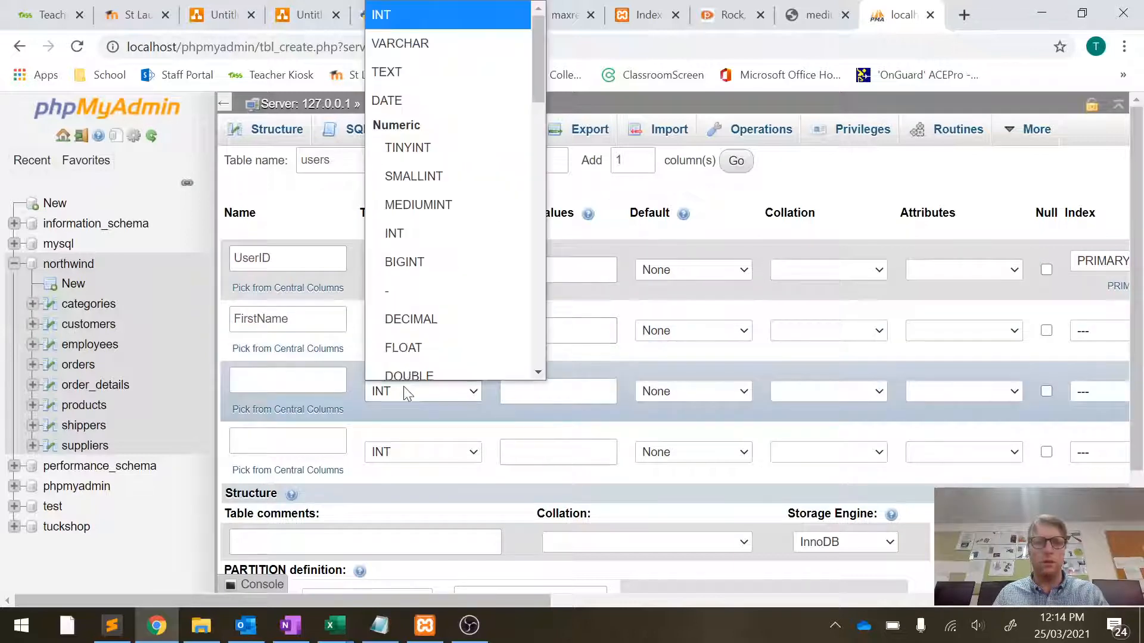
left_click(427, 32)
left_click(286, 379)
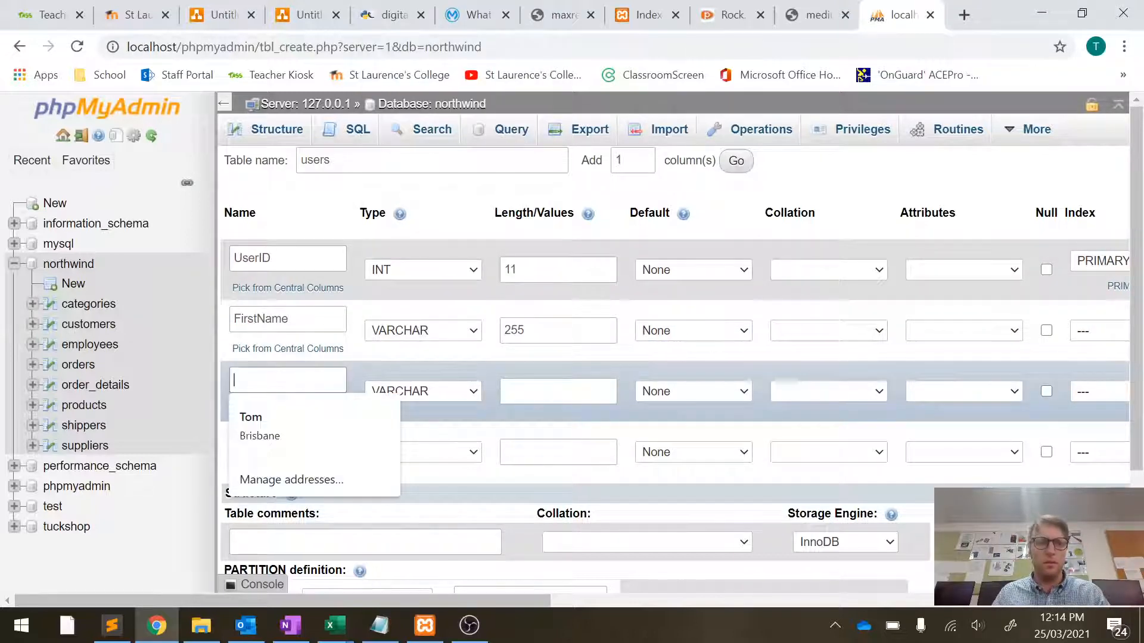
type("Surname")
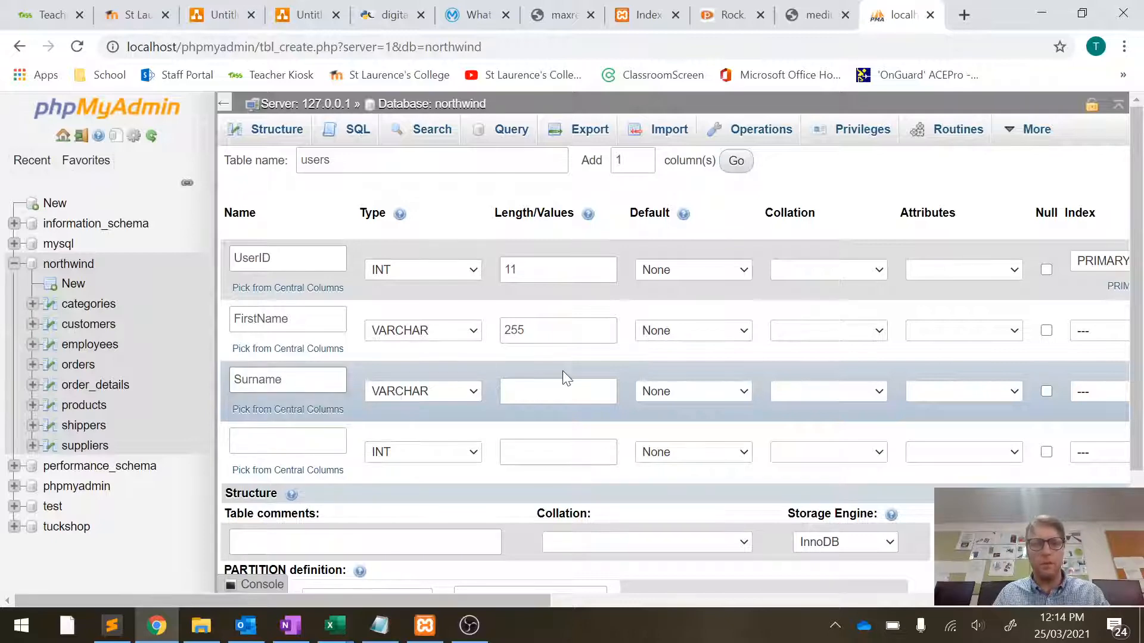
left_click(560, 391)
type("255")
Define the fourth column as Email with type VARCHAR and length 255
left_click(286, 441)
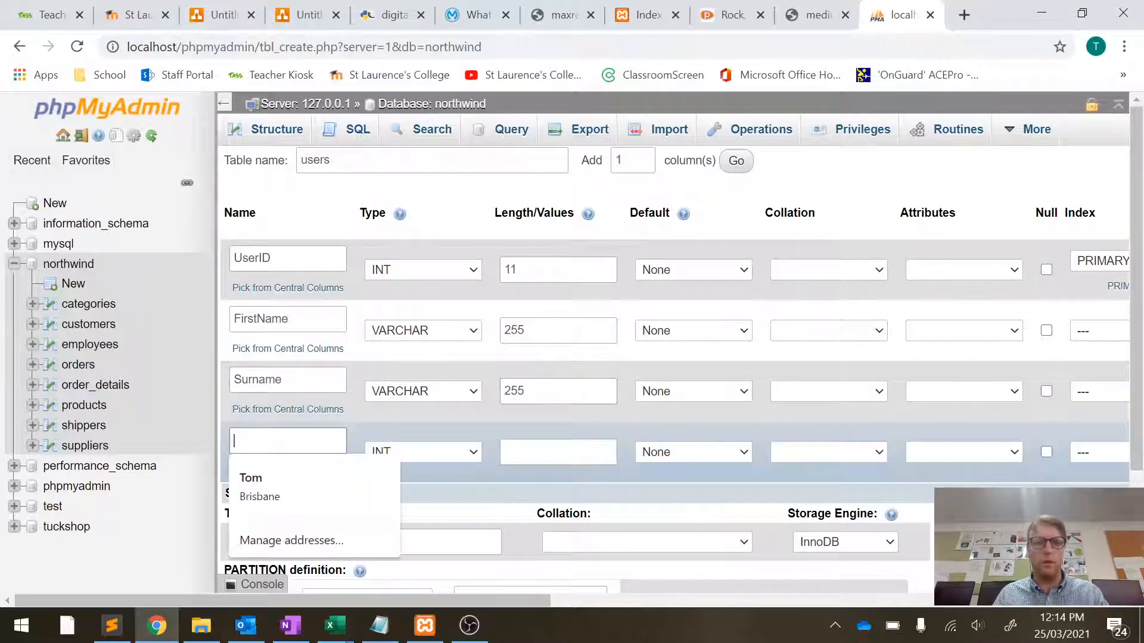
type("Email")
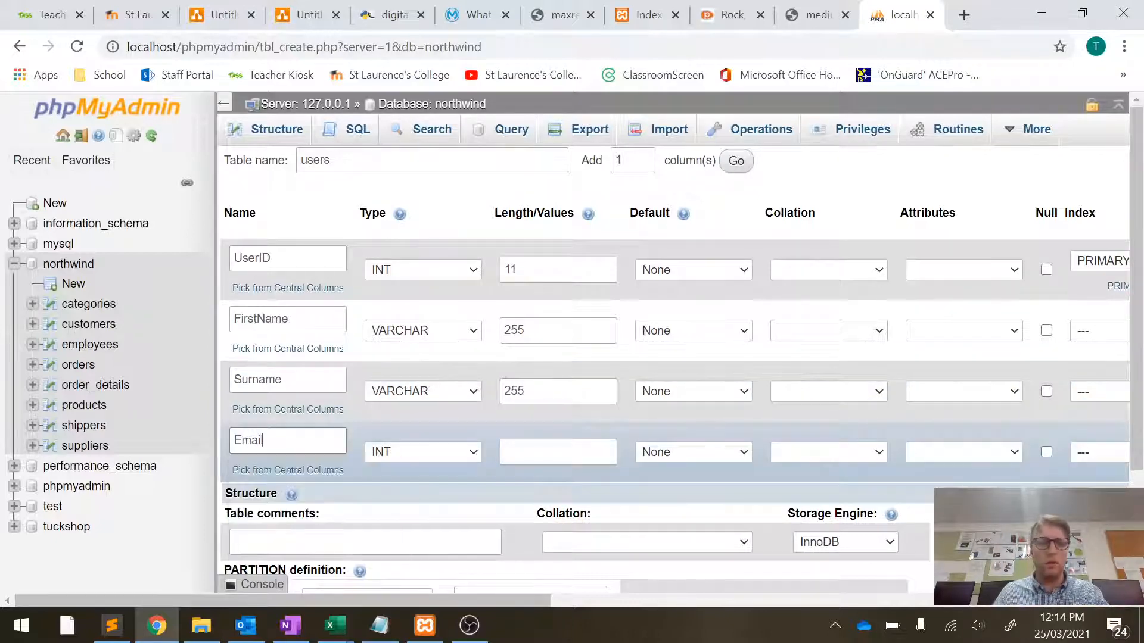
left_click(420, 452)
left_click(468, 44)
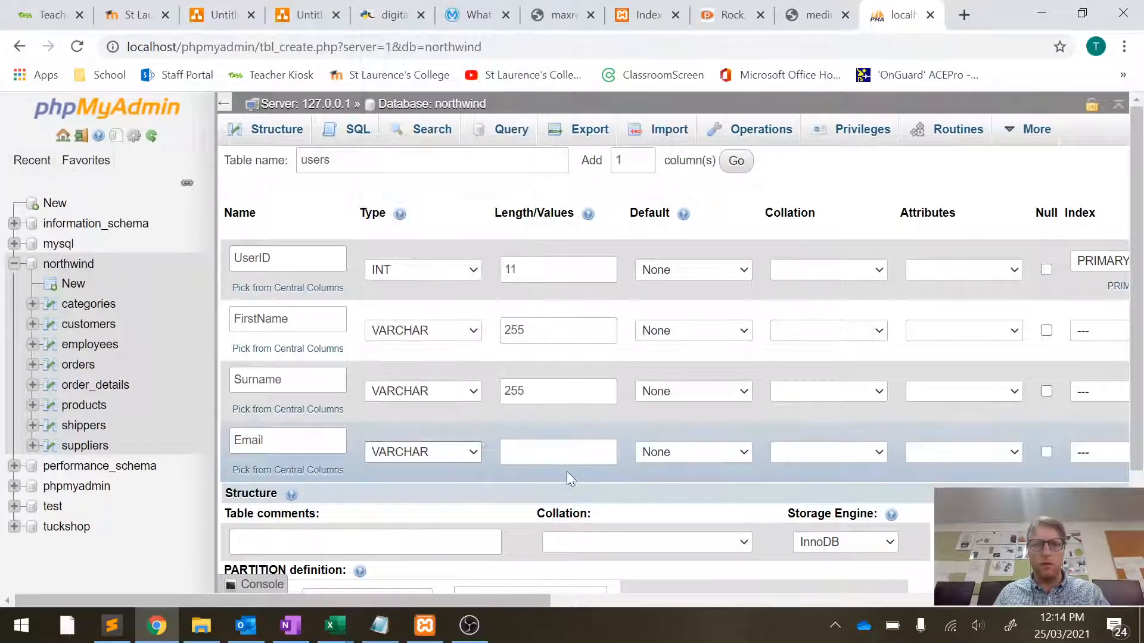
left_click(563, 453)
type("255")
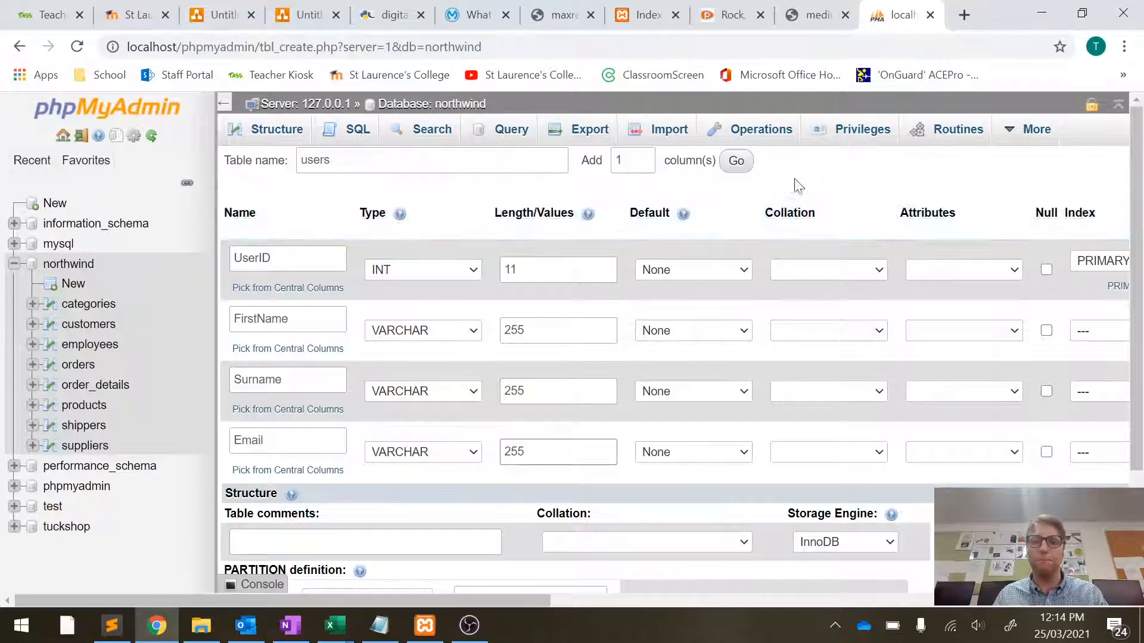
Add a fifth column to the table and define it as Password with type VARCHAR and length 255
left_click(740, 171)
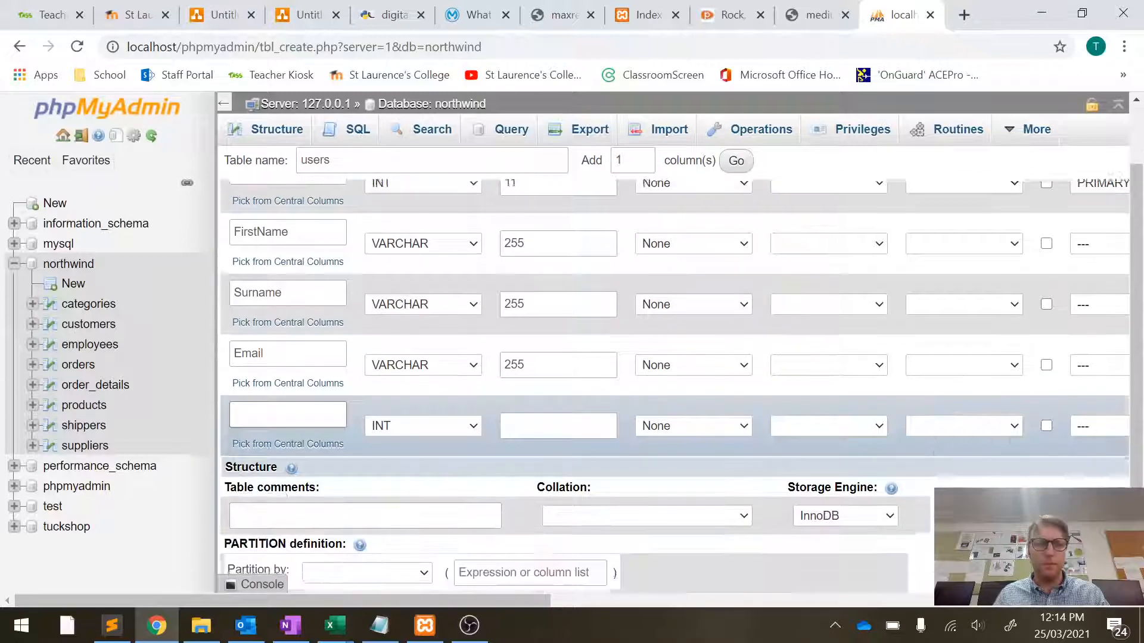
left_click(288, 414)
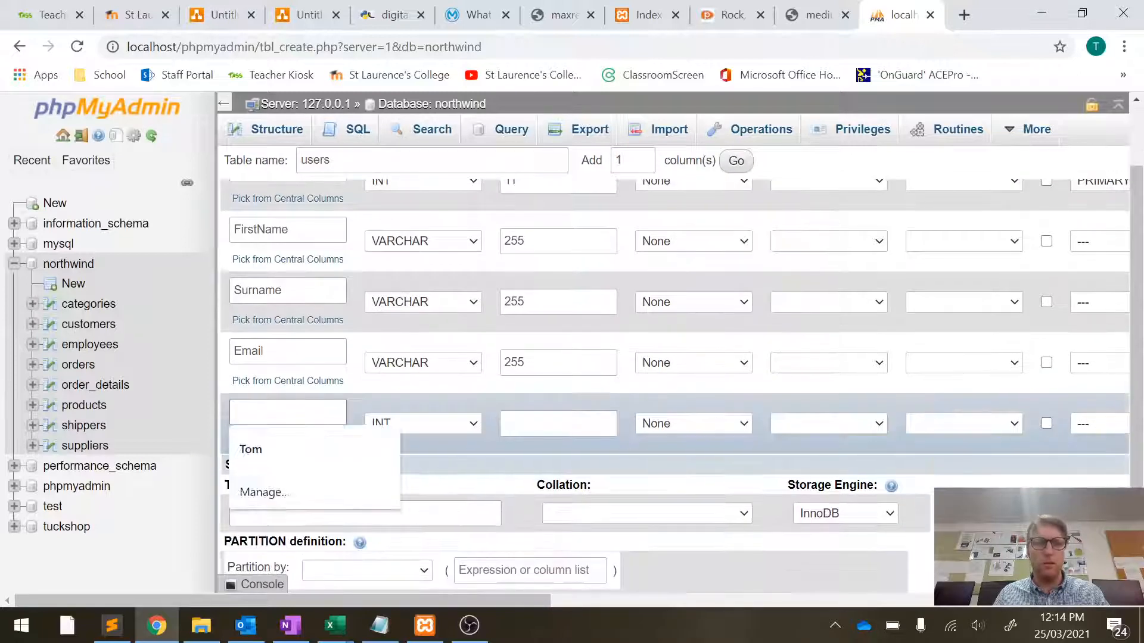
type("Password")
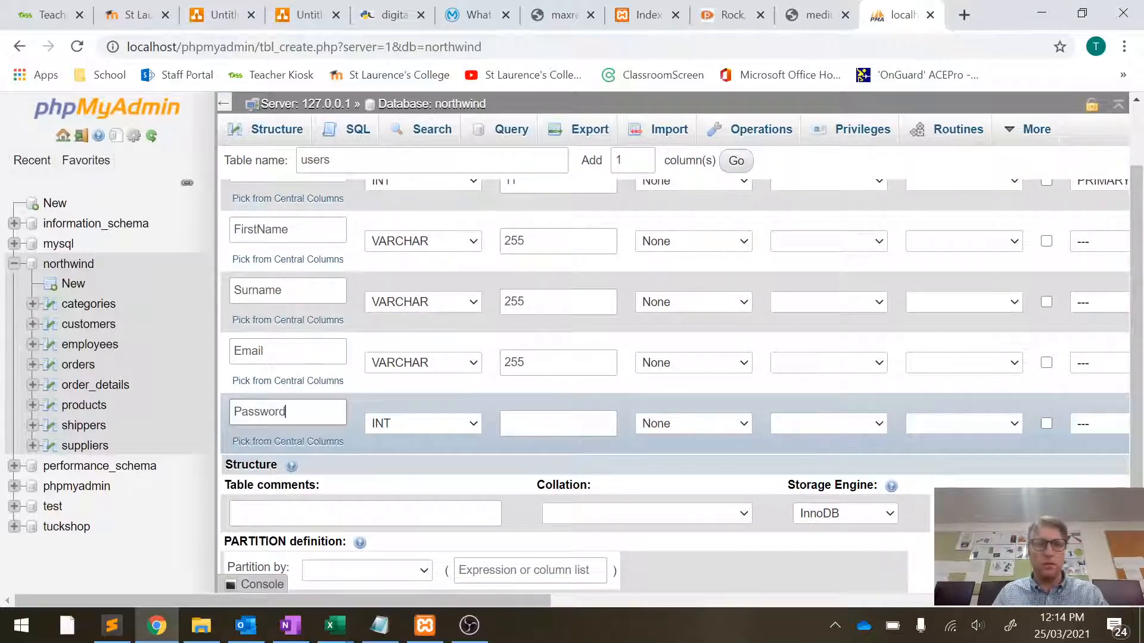
left_click(399, 435)
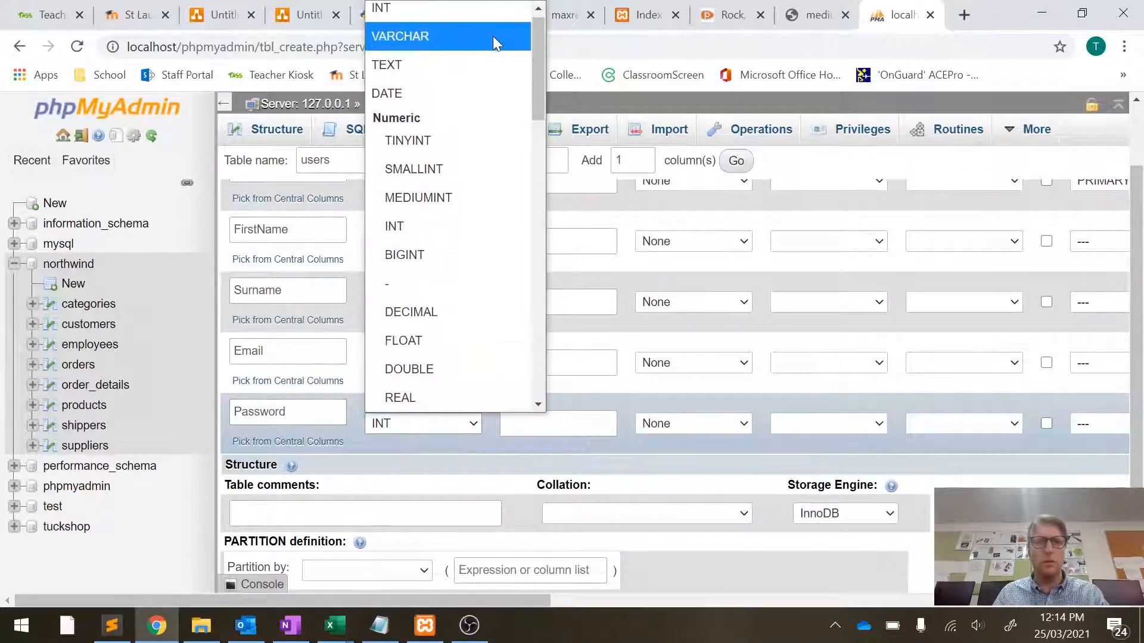
left_click(492, 36)
left_click(558, 423)
type("255")
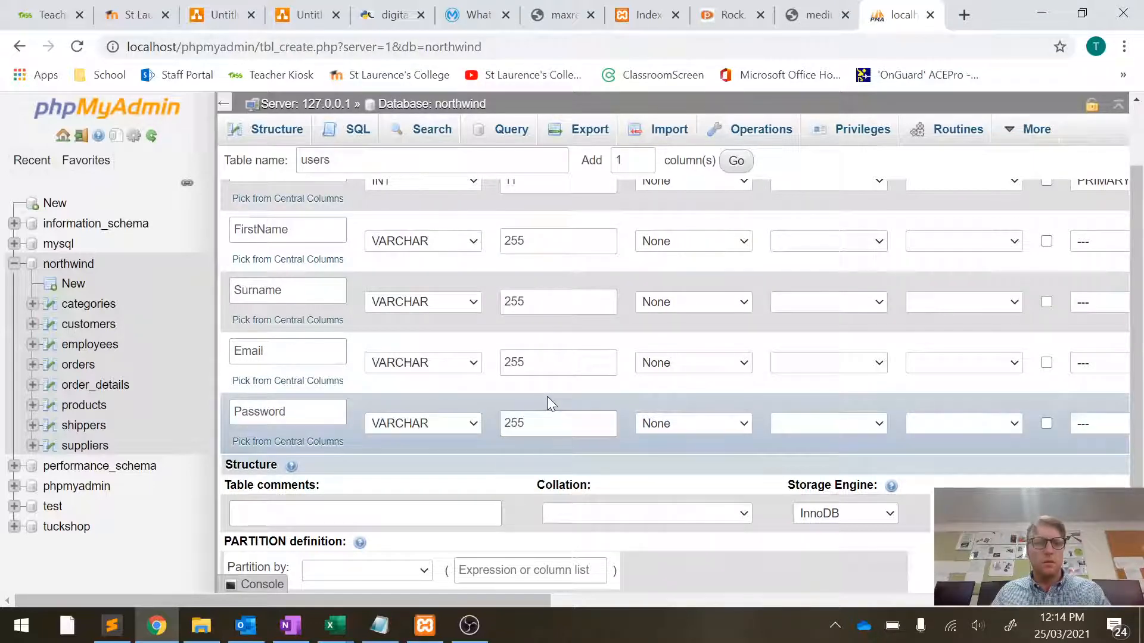
Add a sixth column named Staff with type BOOLEAN and save the users table
scroll(547, 395, "up", 1)
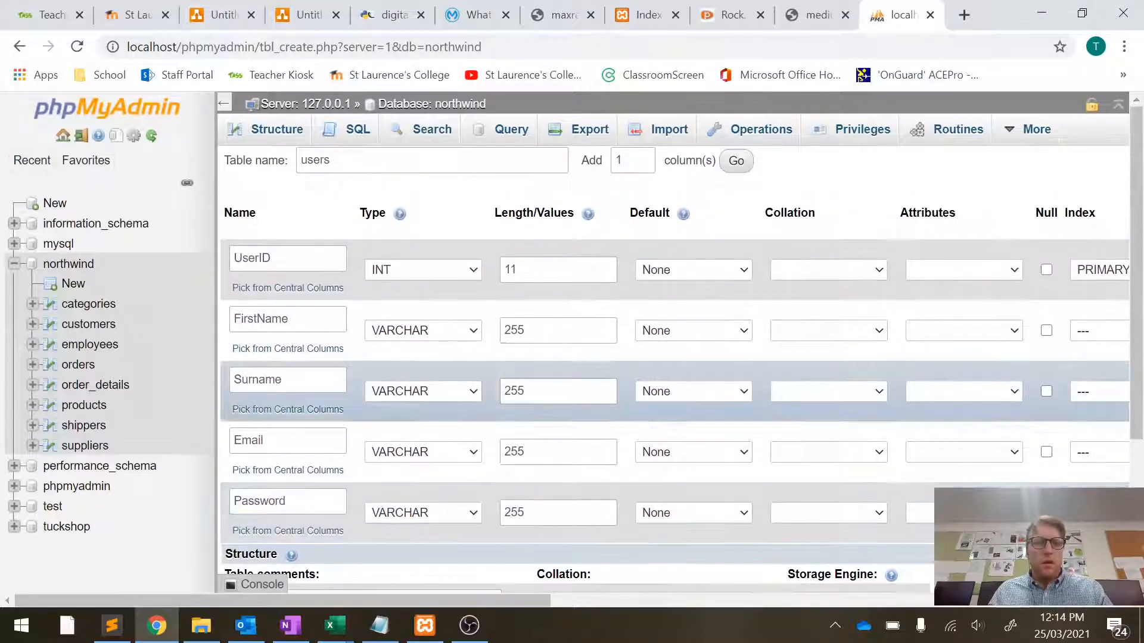
left_click(736, 161)
scroll(740, 280, "down", 1)
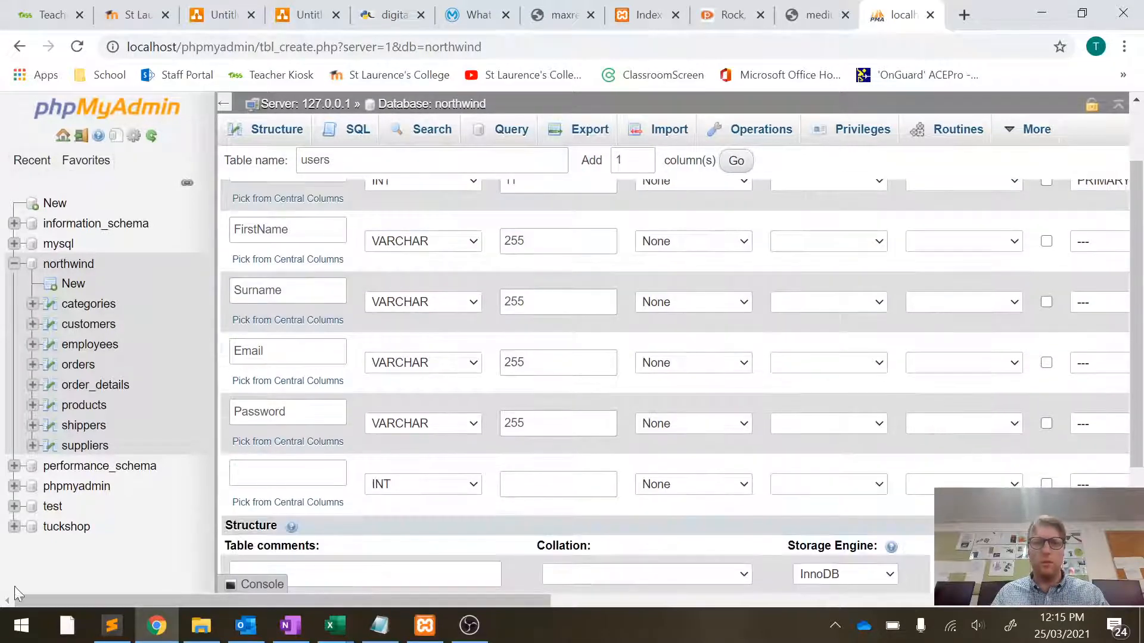
left_click(280, 472)
type("Staff")
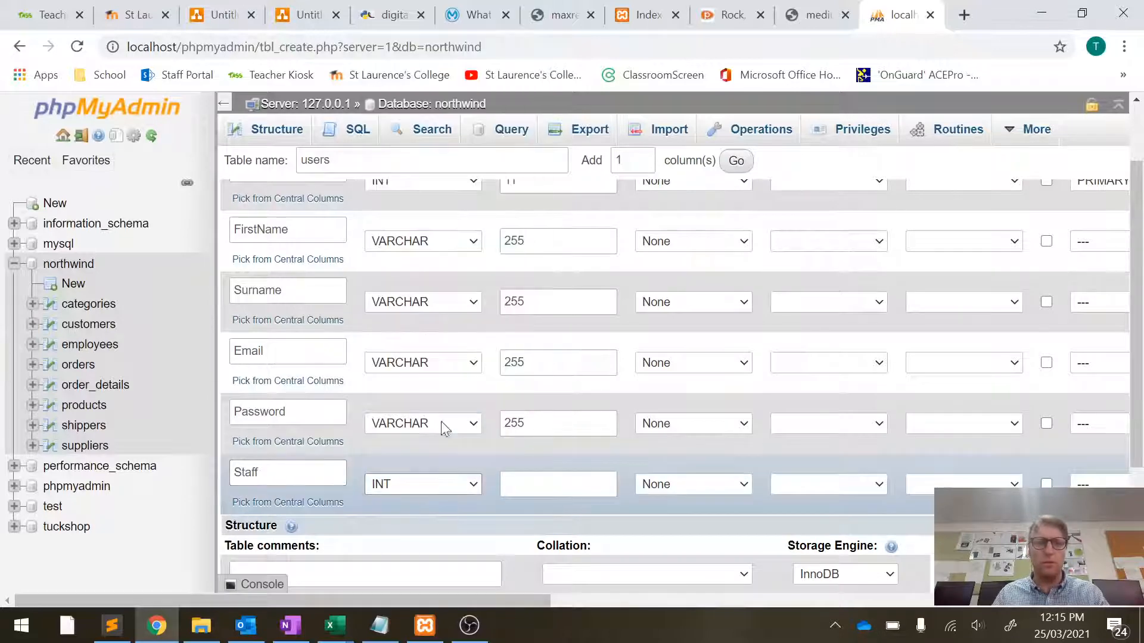
left_click(457, 492)
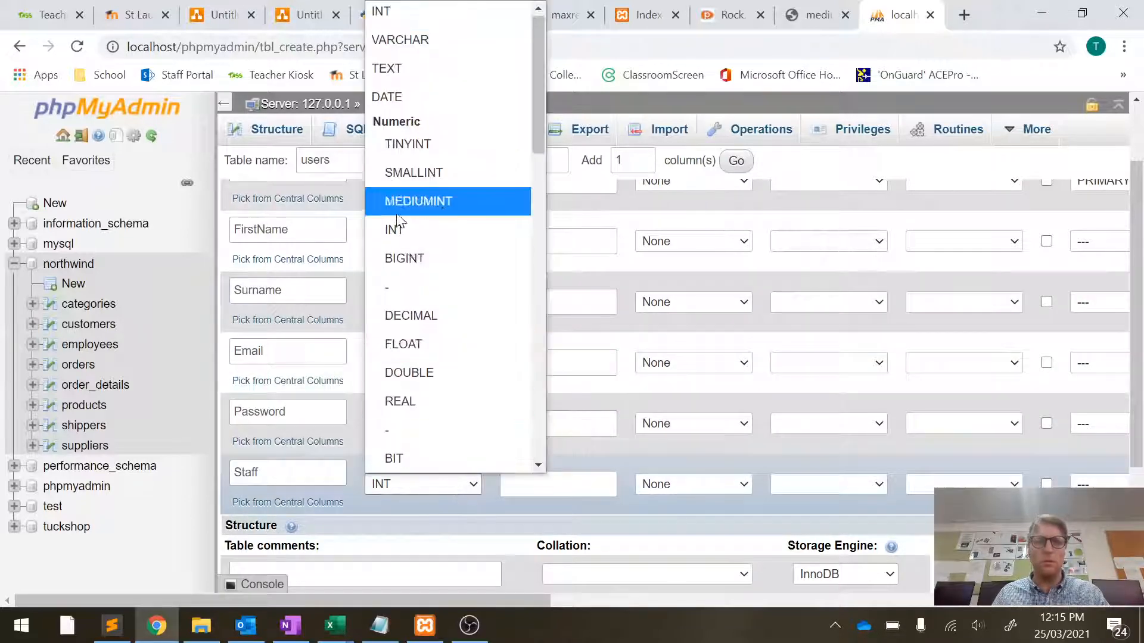
scroll(417, 268, "down", 3)
left_click(434, 310)
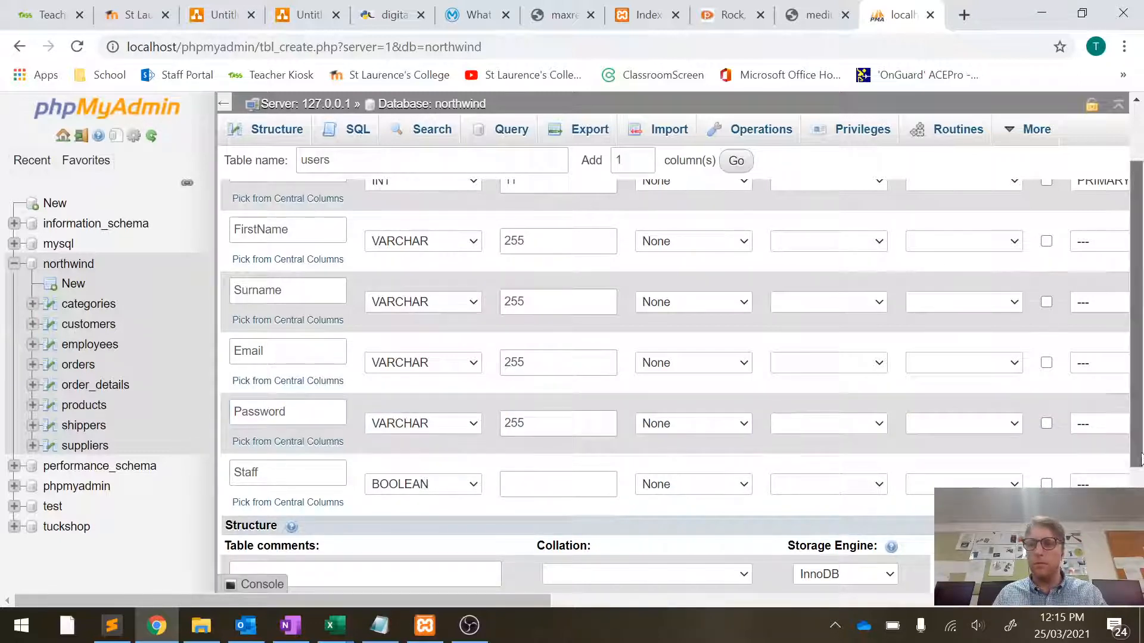
scroll(508, 459, "down", 3)
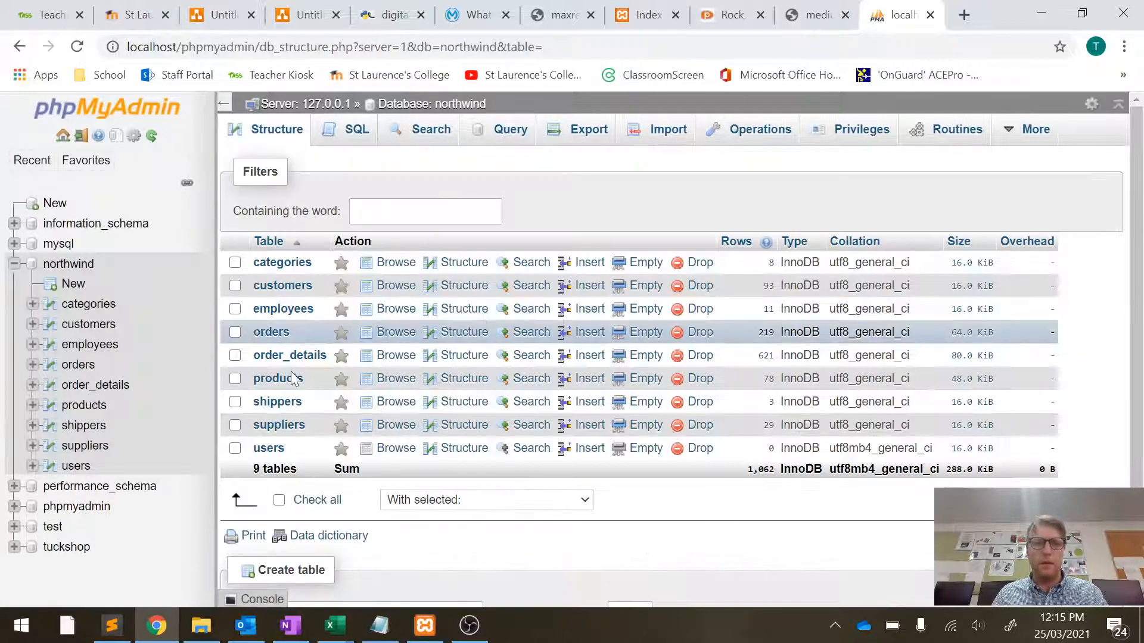
Inspect the structure of the users table and its foreign key relation view
left_click(271, 447)
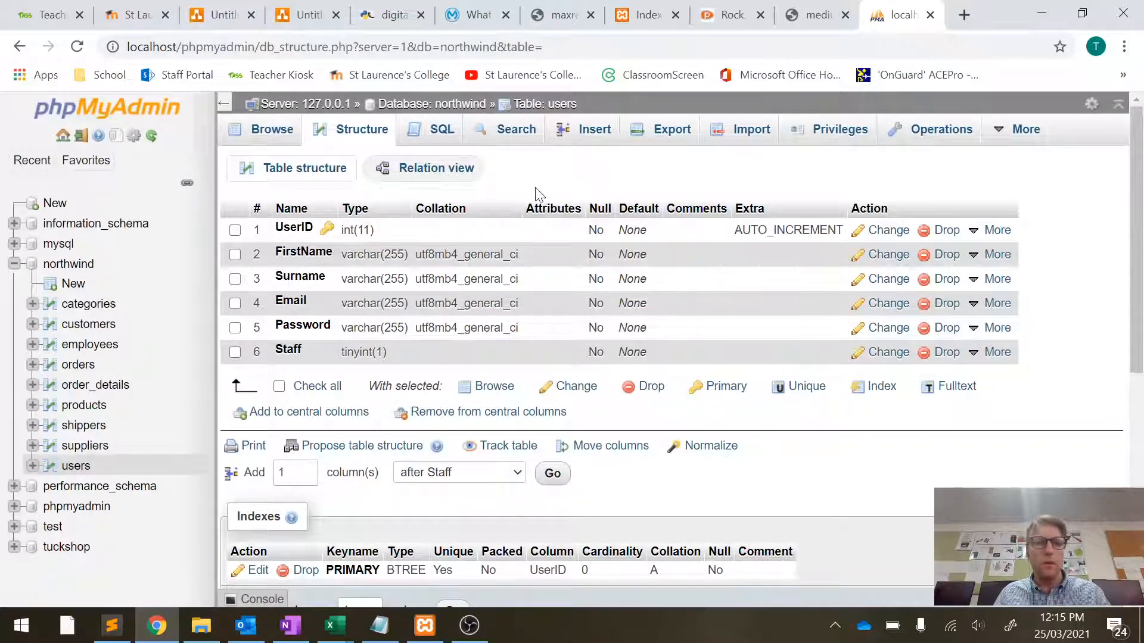
left_click(450, 169)
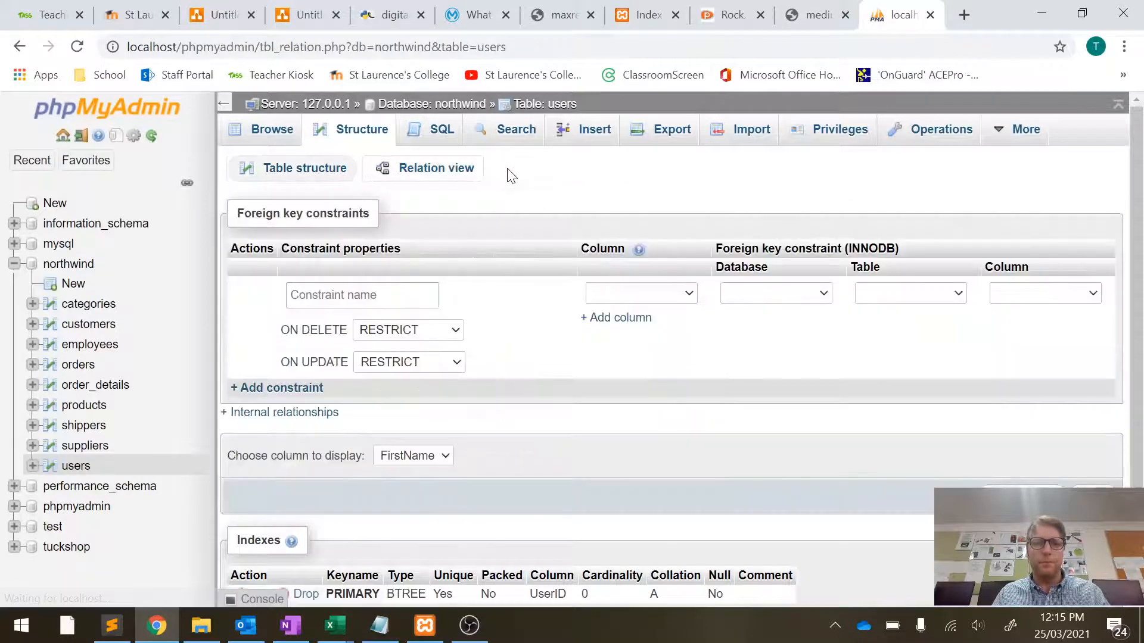
Return to the northwind database and open its Designer diagram
left_click(68, 264)
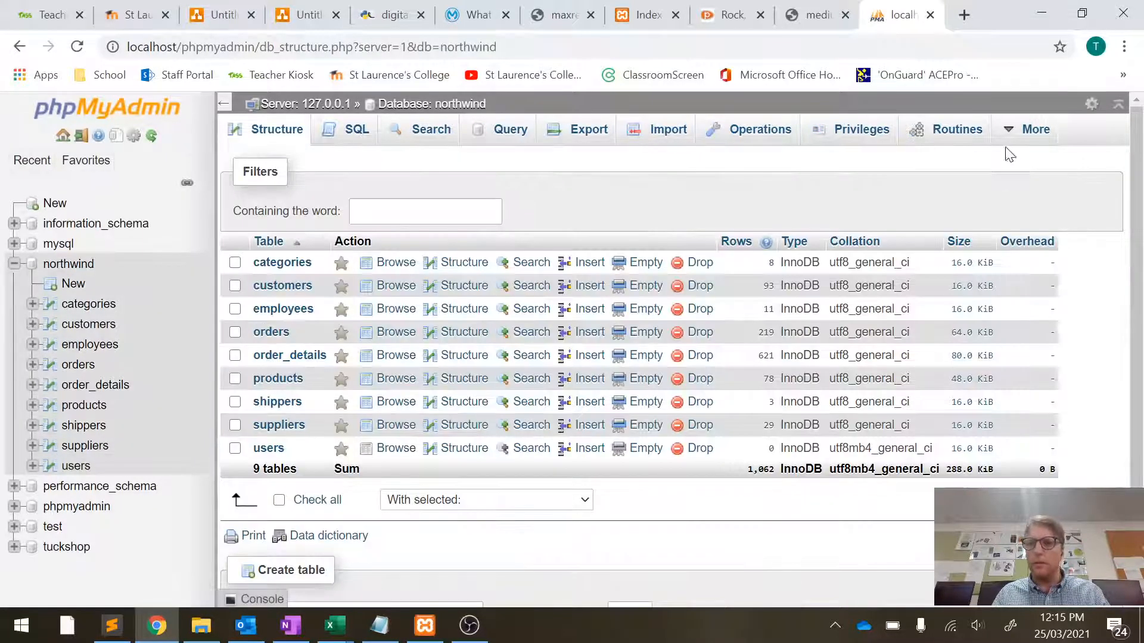
mouse_move(1025, 132)
left_click(980, 252)
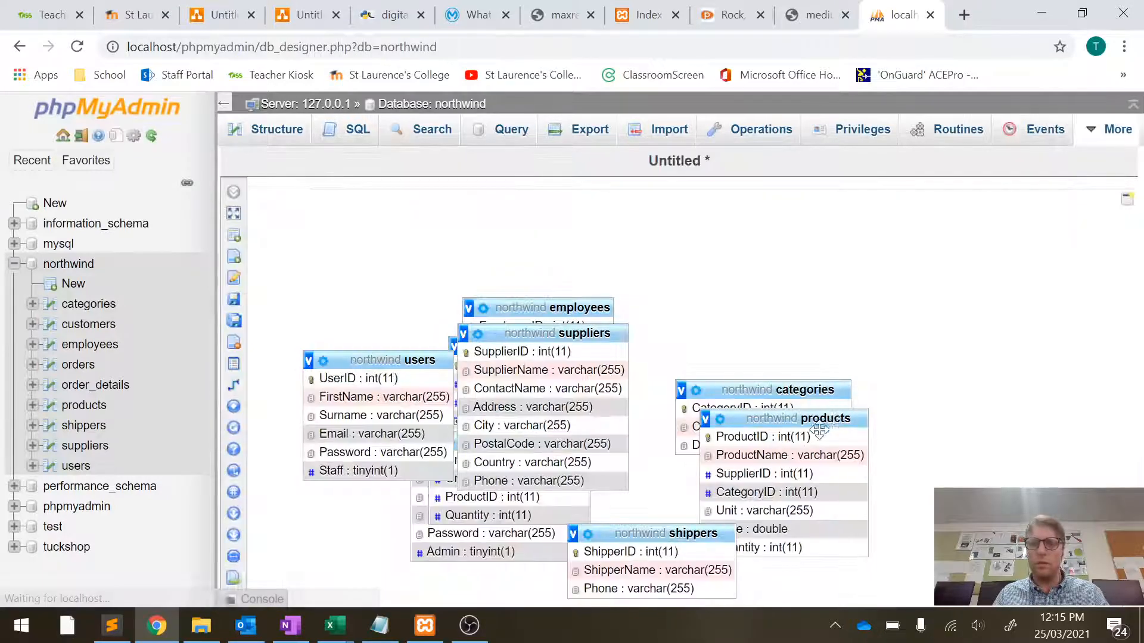
Spread out the diagram: products at the upper centre, categories below right of it, suppliers at the upper left and users beneath suppliers
left_click_drag(1137, 316, 1137, 358)
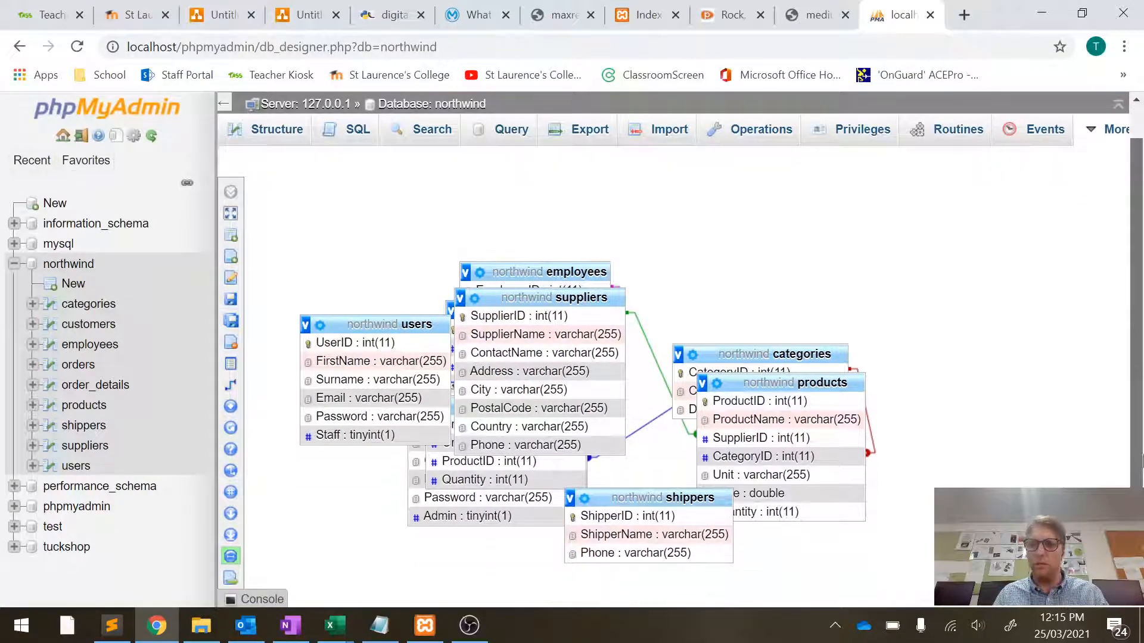
left_click_drag(742, 381, 683, 179)
left_click_drag(750, 355, 849, 361)
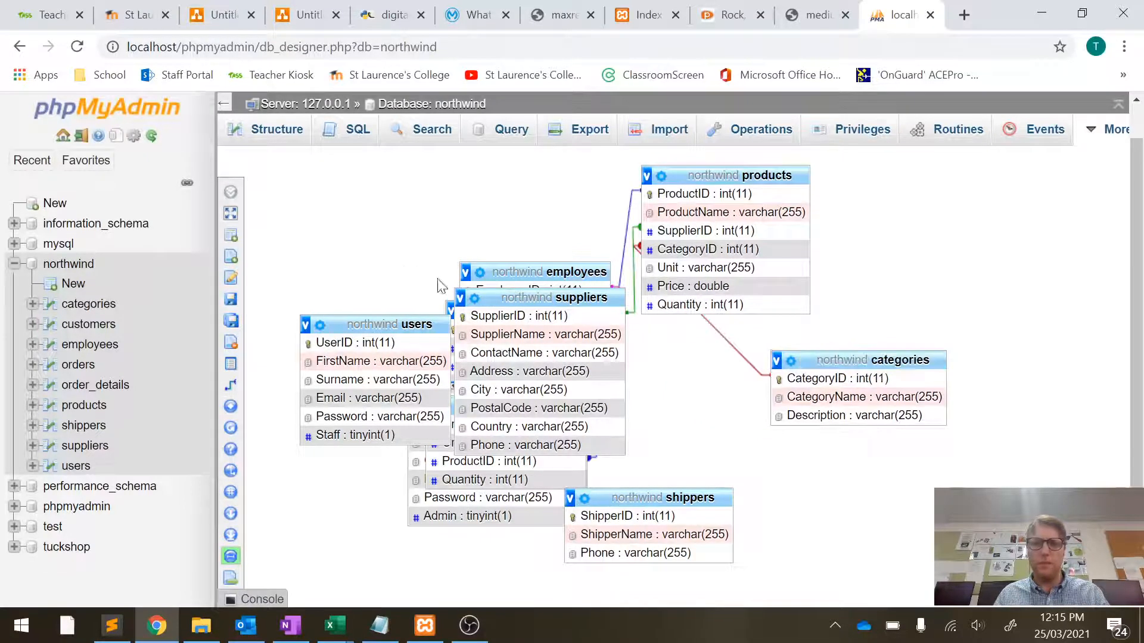
left_click_drag(536, 297, 358, 153)
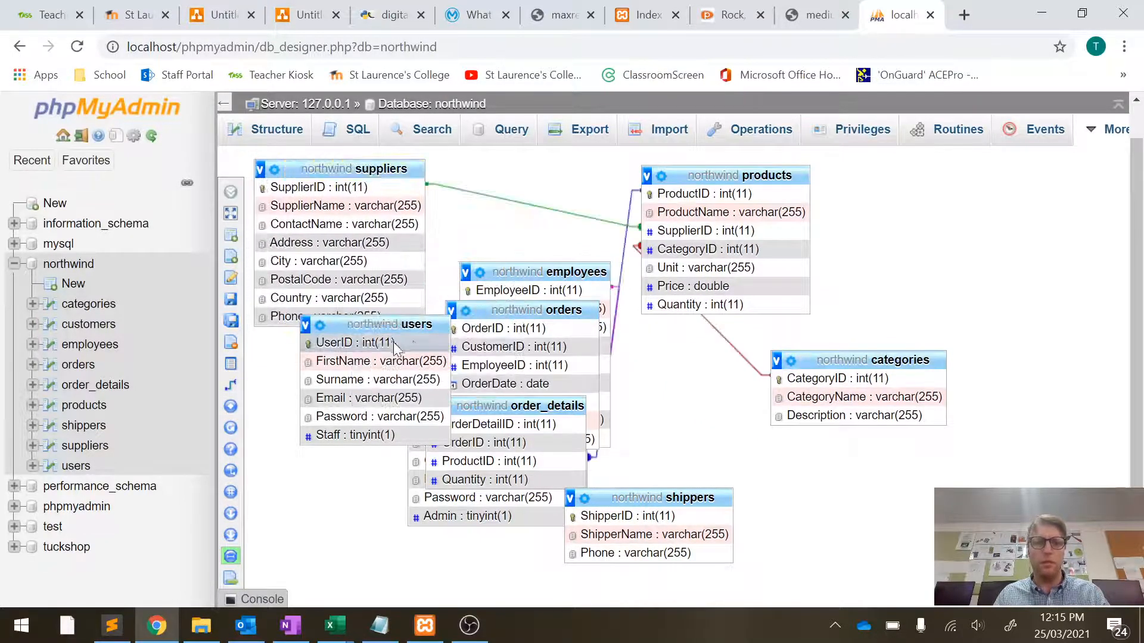
left_click_drag(415, 321, 361, 410)
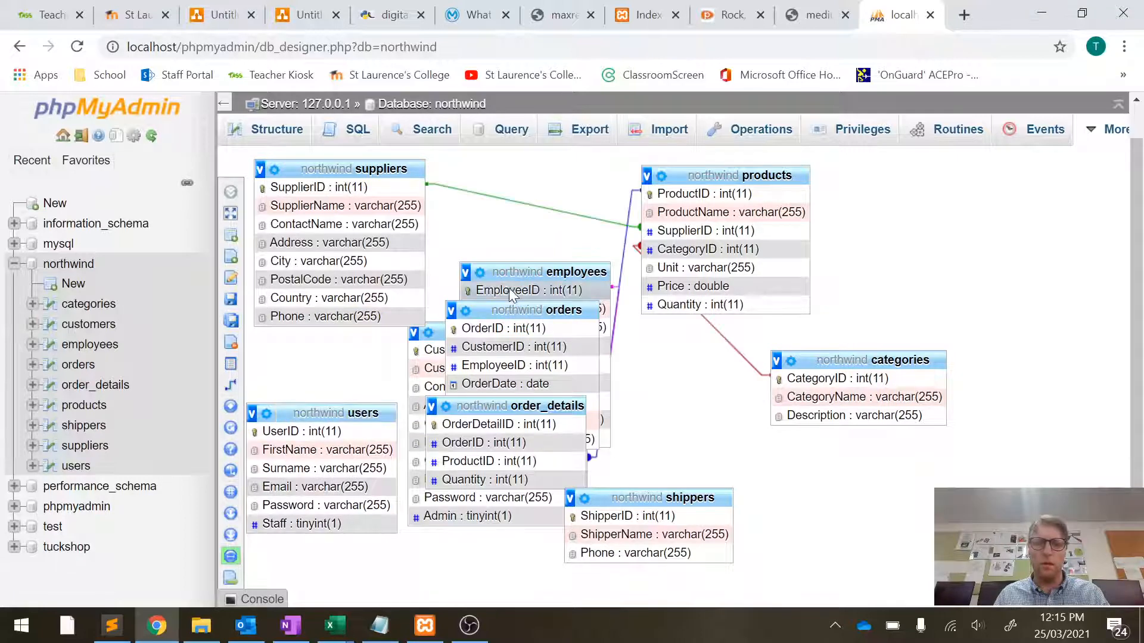
Move employees and customers to the diagram's far right and collapse both, and place orders between order_details and categories
left_click_drag(525, 269, 968, 456)
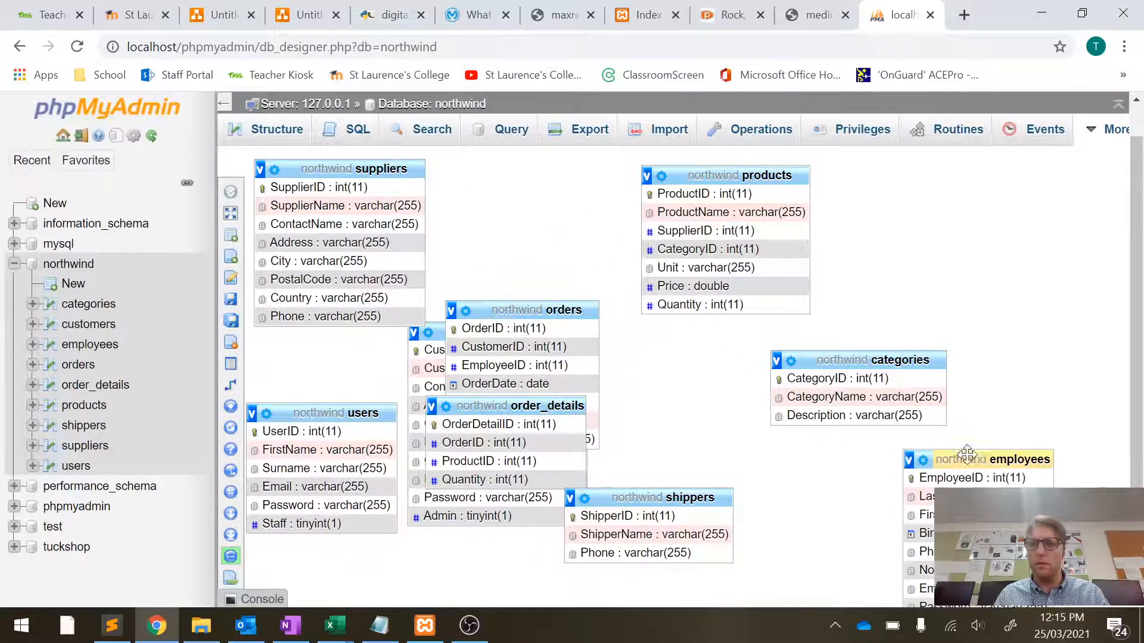
left_click(909, 459)
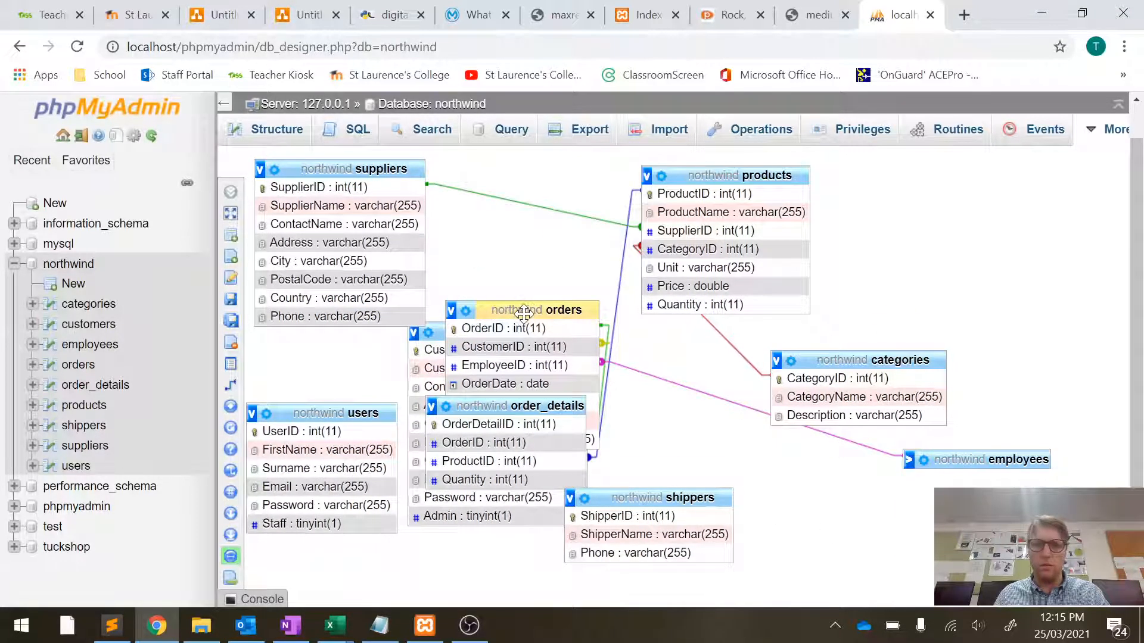
left_click_drag(525, 310, 673, 360)
left_click_drag(498, 330, 1039, 241)
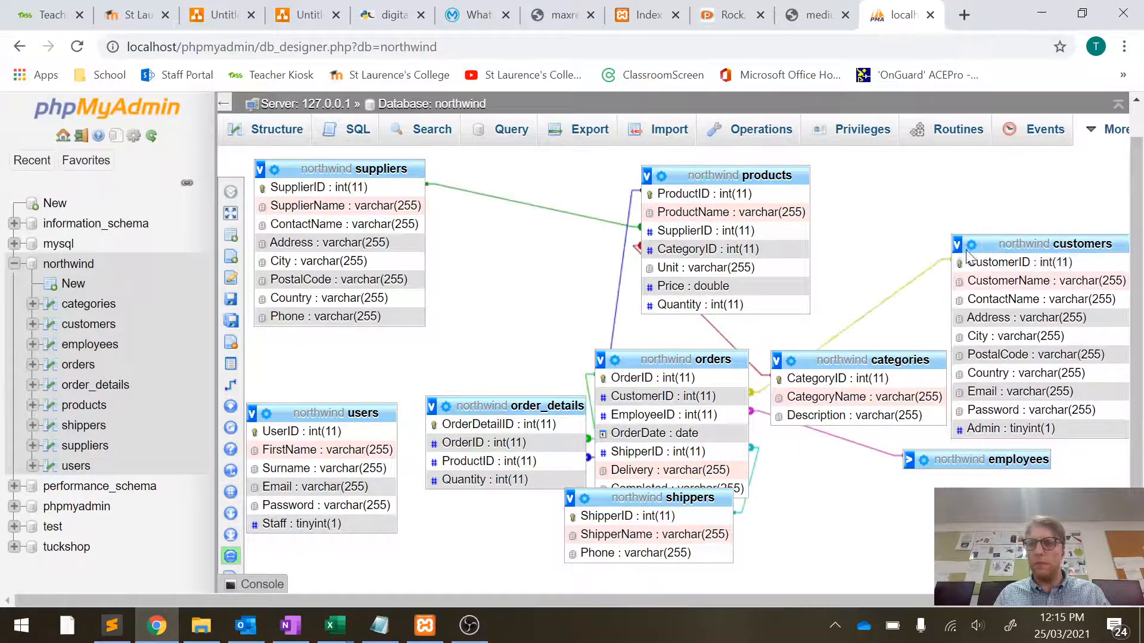
left_click(957, 244)
Separate categories, orders and shippers in the diagram, placing order_details between suppliers and products, and users in the open space below order_details
left_click_drag(886, 361, 957, 337)
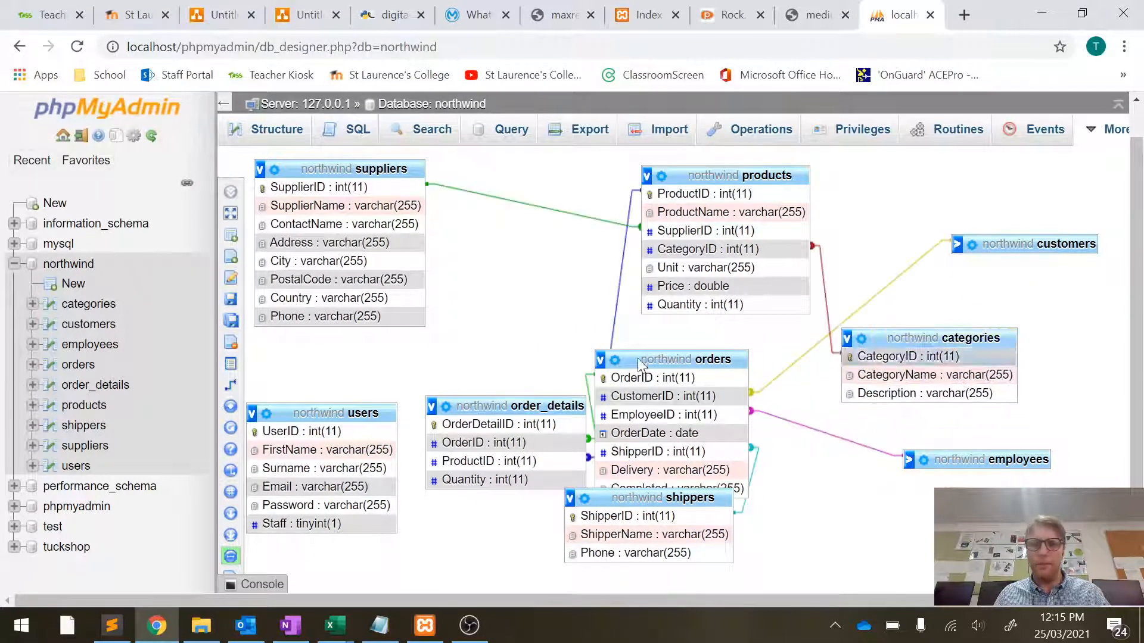
left_click_drag(655, 364, 687, 352)
left_click_drag(667, 497, 809, 526)
left_click_drag(557, 400, 581, 214)
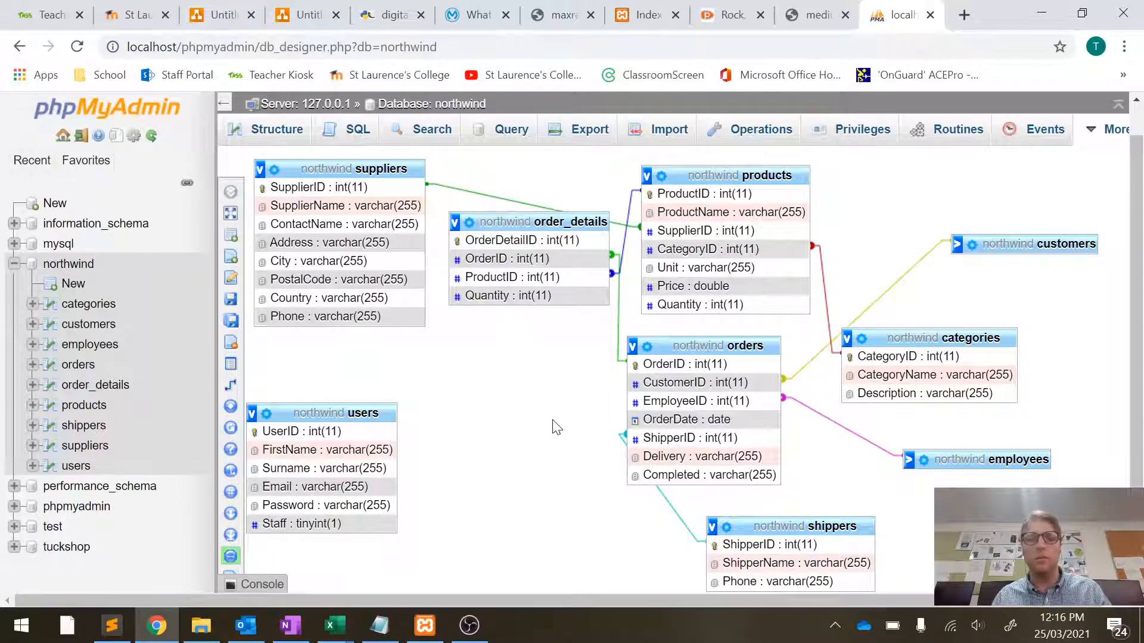
left_click_drag(357, 413, 478, 377)
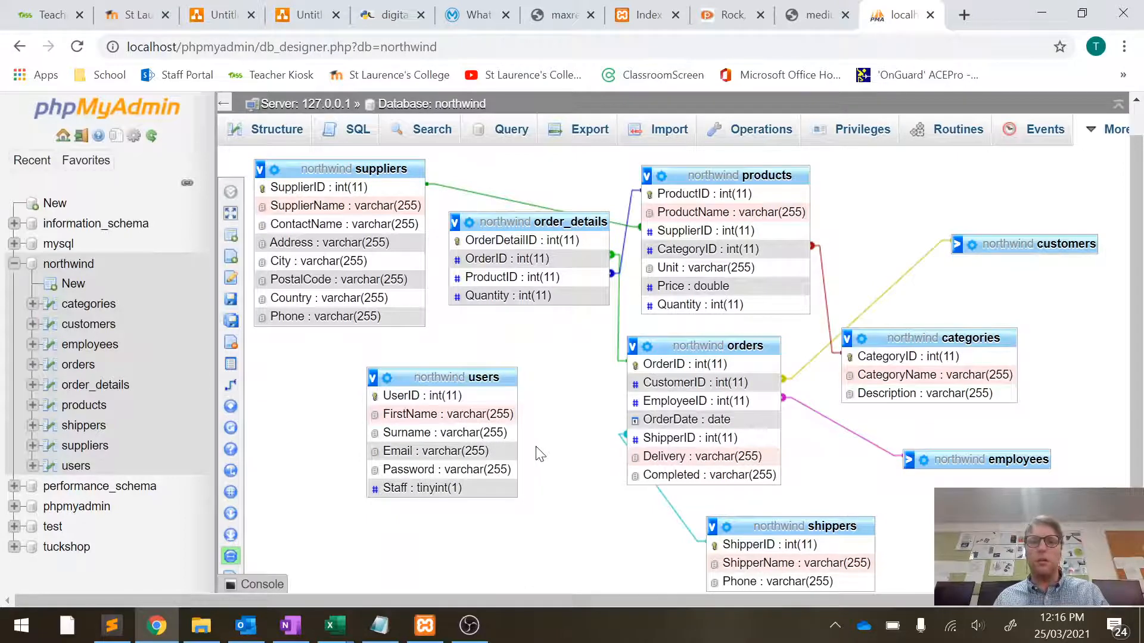